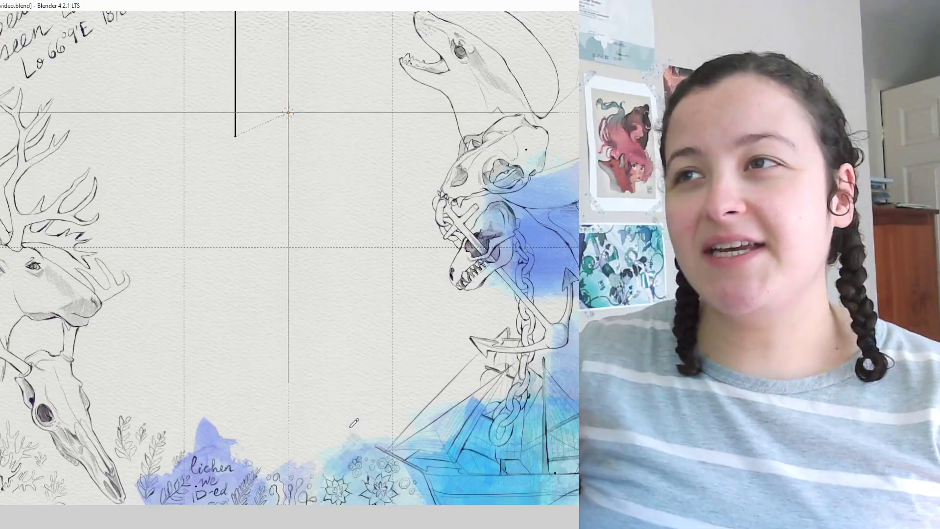
# - Lay blue and violet watercolour washes over the deer and long skull drawings, plus a pale wash behind the handwritten note
pyautogui.scroll(-2, 354, 422)
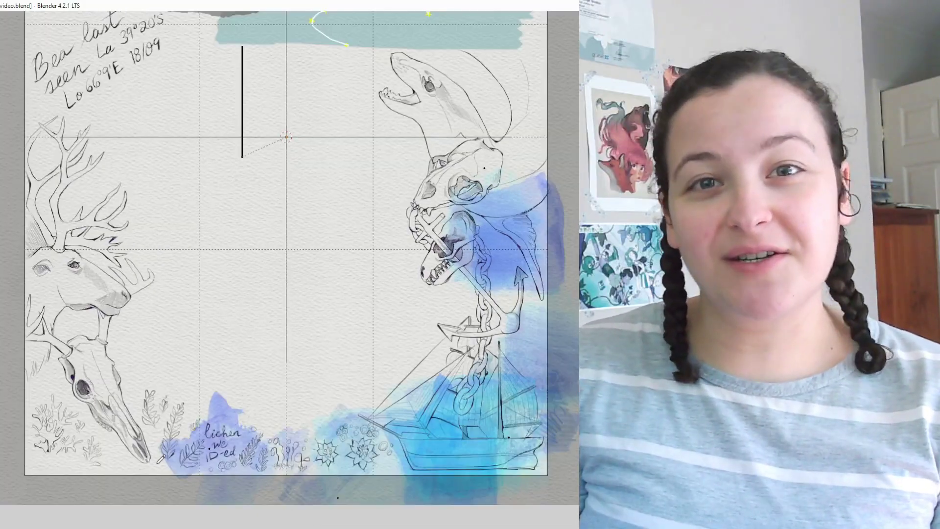
pyautogui.moveTo(90, 147); pyautogui.dragTo(96, 109)
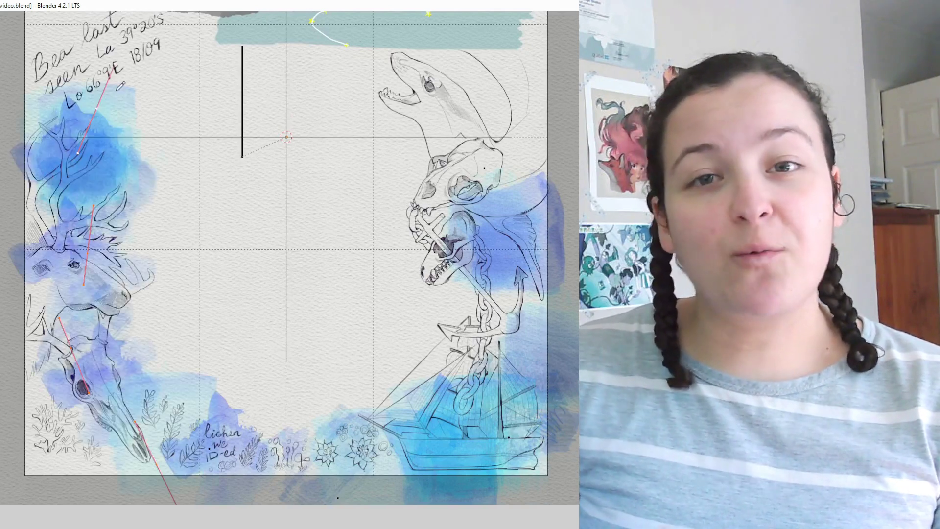
pyautogui.moveTo(158, 22); pyautogui.dragTo(58, 98)
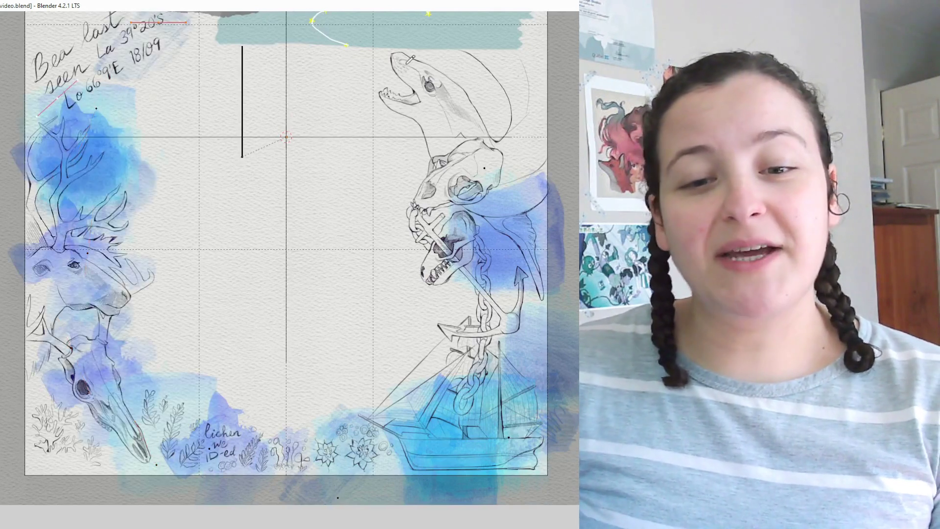
pyautogui.moveTo(480, 157); pyautogui.dragTo(540, 185)
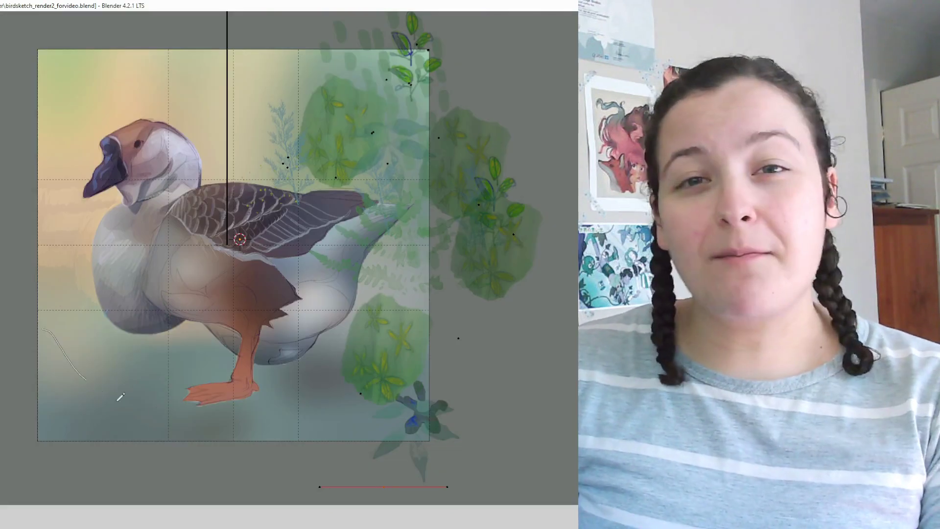
# - Paint clusters of green foliage around the goose's feet and beyond the canvas edge near its tail
pyautogui.moveTo(117, 401); pyautogui.dragTo(153, 416)
pyautogui.moveTo(513, 287)
pyautogui.mouseDown()
pyautogui.moveTo(495, 324)
pyautogui.moveTo(309, 445)
pyautogui.mouseUp()
pyautogui.moveTo(515, 253); pyautogui.dragTo(409, 316)
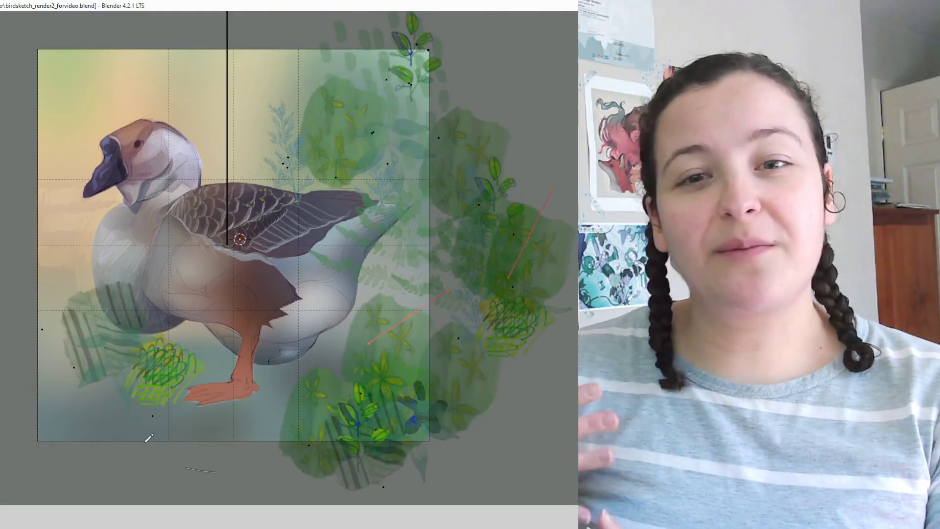
pyautogui.moveTo(146, 440); pyautogui.dragTo(28, 369)
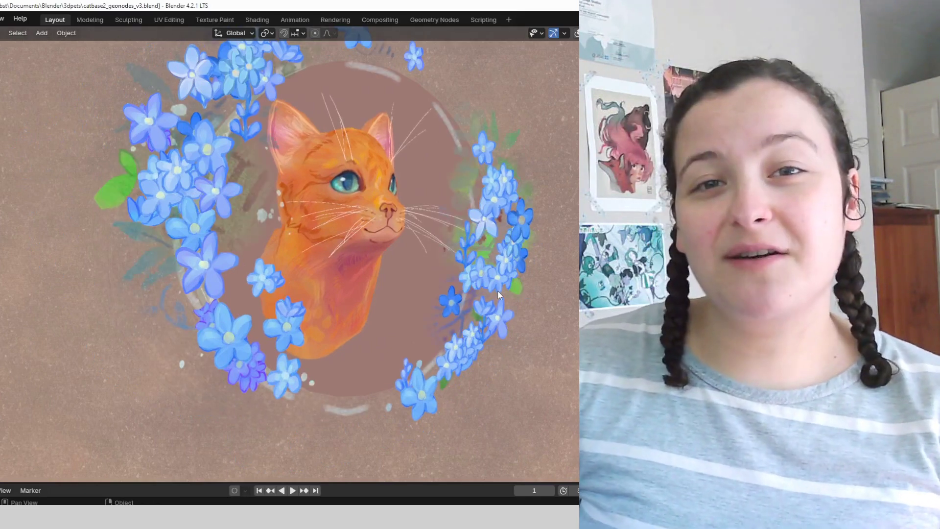
pyautogui.moveTo(499, 298)
pyautogui.mouseDown(button='middle')
pyautogui.moveTo(454, 310)
pyautogui.moveTo(451, 351)
pyautogui.mouseUp(button='middle')
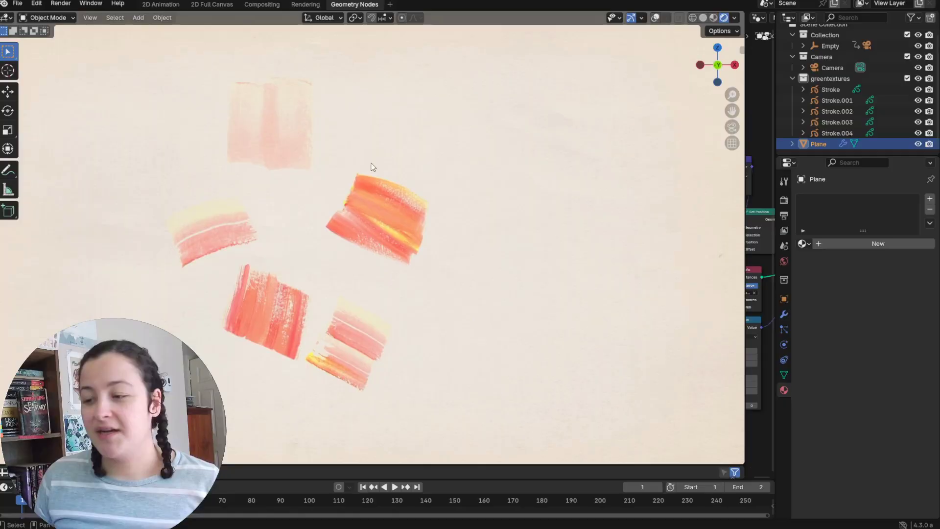
# - Examine the texture fill settings of the orange Stroke.003 object's green1.003 material
pyautogui.keyDown('shift'); pyautogui.moveTo(263, 198); pyautogui.dragTo(293, 200, button='middle'); pyautogui.keyUp('shift')
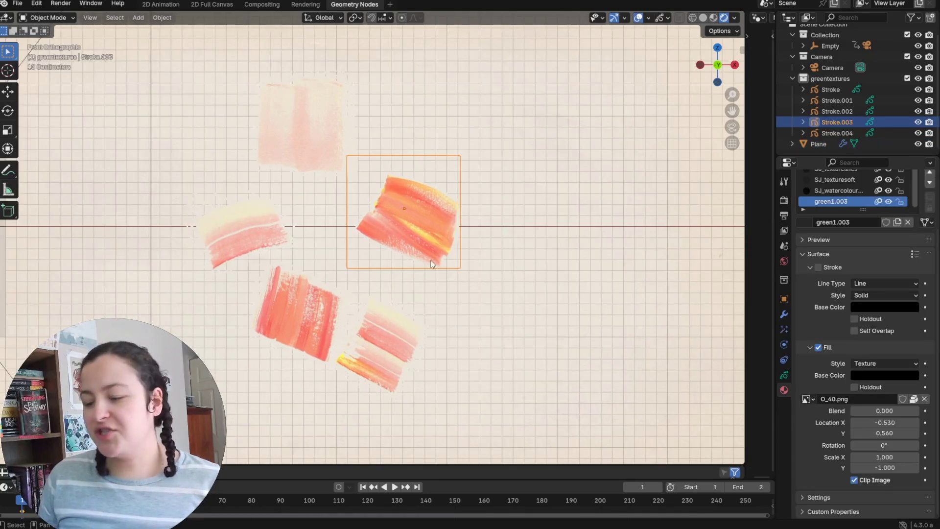
pyautogui.hotkey('ctrl', 'Tab')
pyautogui.click(470, 265)
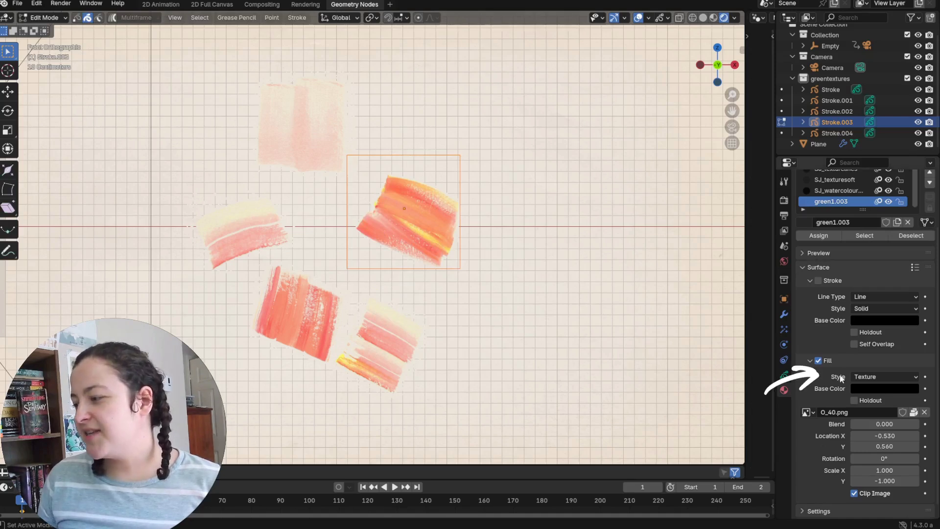
pyautogui.press('Tab')
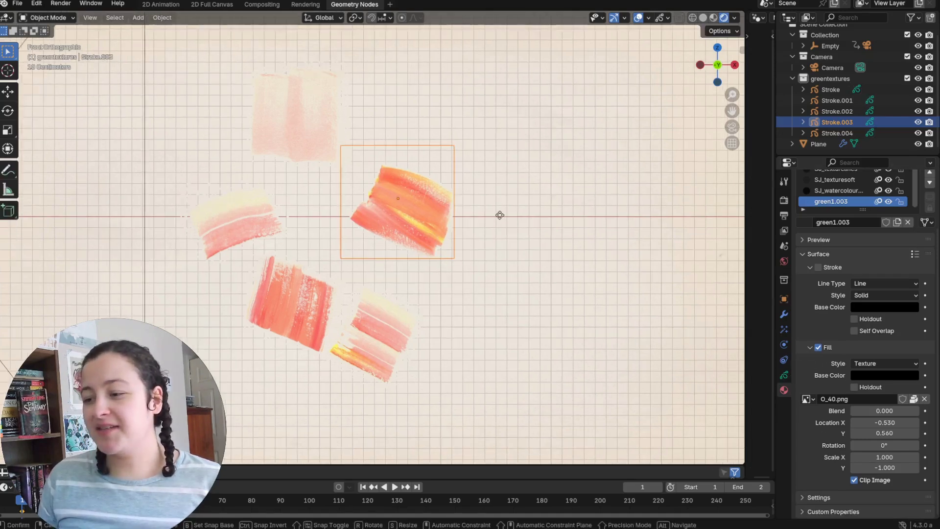
# - Move the pale yellow and pink Stroke object down between the two lower brush strokes
pyautogui.press('g')
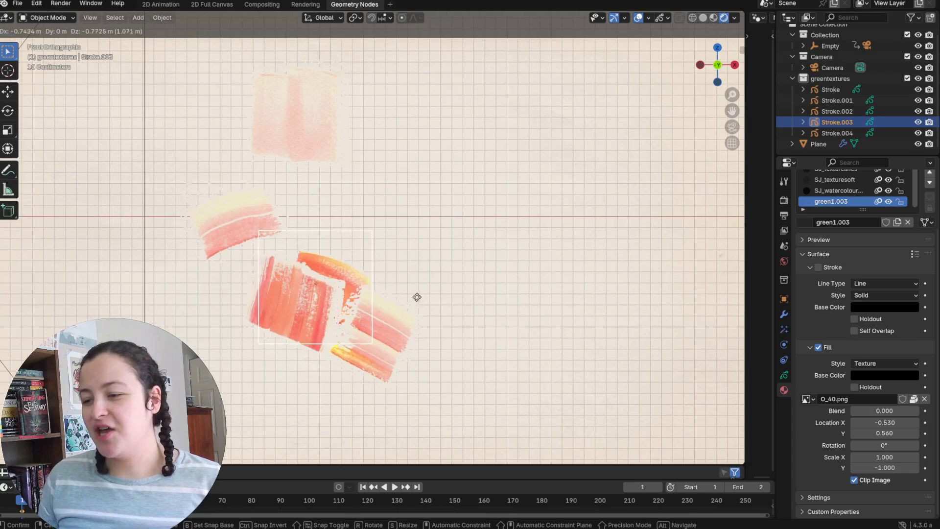
pyautogui.press('Escape')
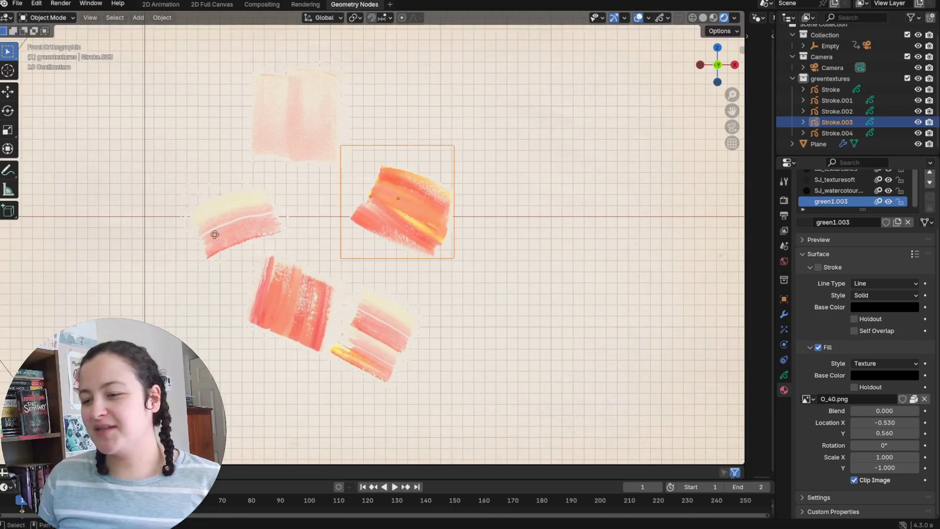
pyautogui.click(214, 234)
pyautogui.press('g')
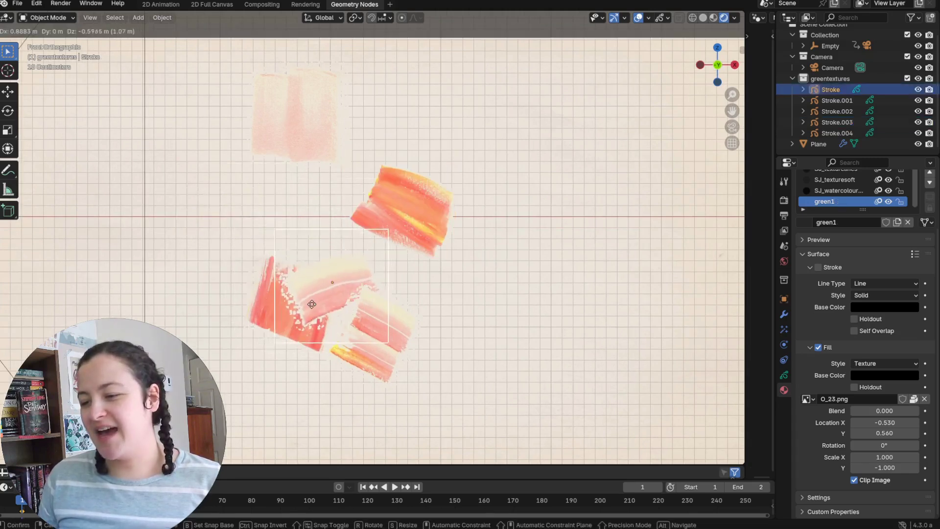
pyautogui.click(317, 300)
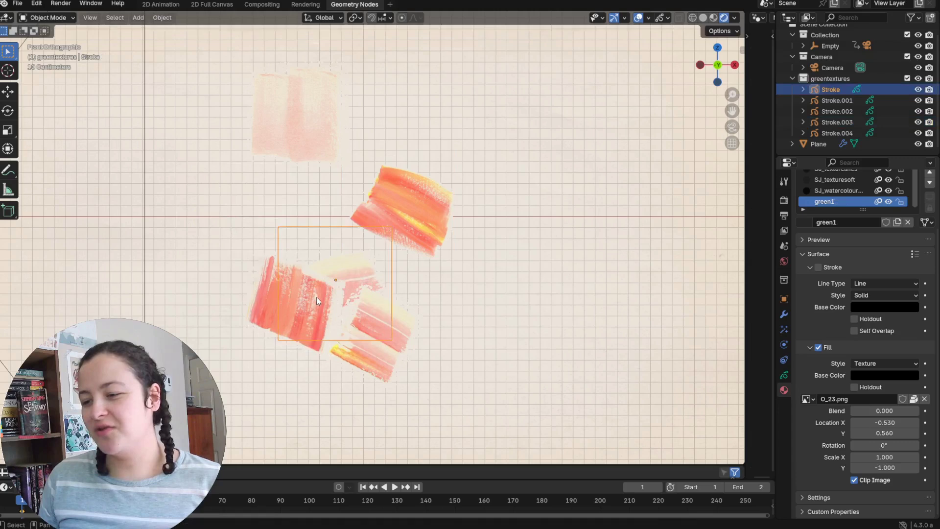
# - Move the orange Stroke.003 object down to overlap the lower edge of the brush-stroke cluster
pyautogui.click(441, 203)
pyautogui.press('g')
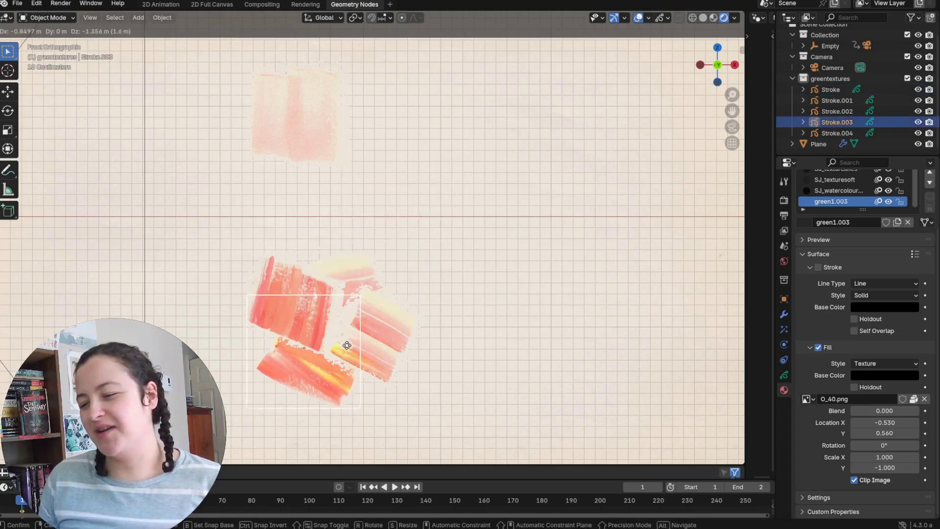
pyautogui.click(348, 342)
# - Shift the pale Stroke object and the orange Stroke.003 along the Y axis to change their stacking depth
pyautogui.click(491, 257)
pyautogui.press('g')
pyautogui.press('y')
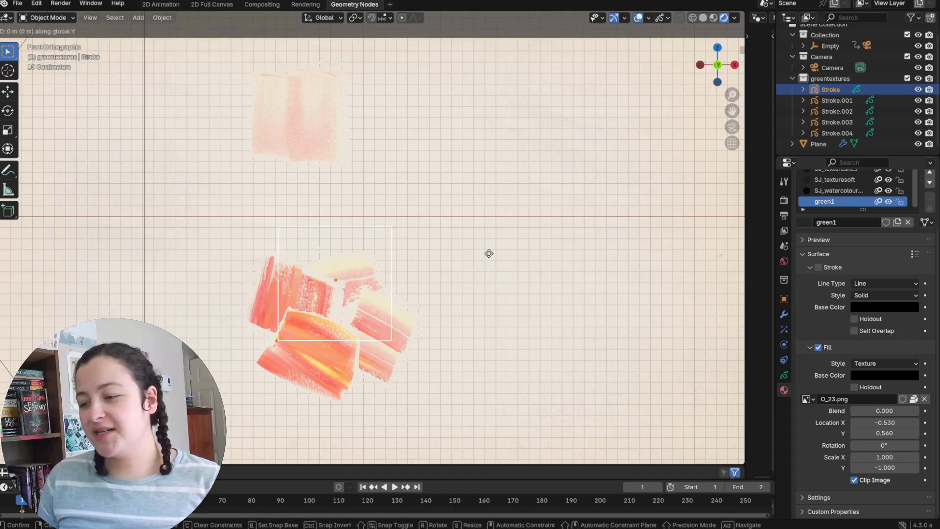
pyautogui.click(490, 272)
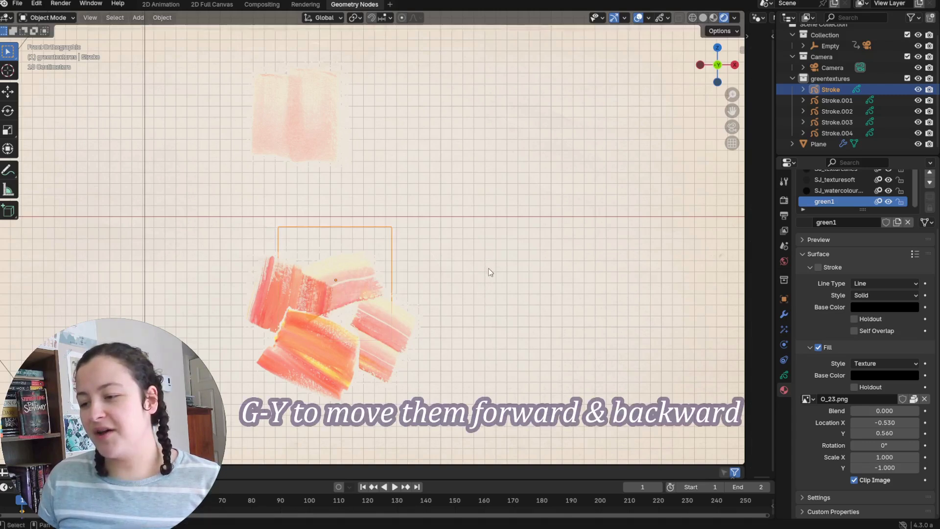
pyautogui.click(314, 381)
pyautogui.press('g')
pyautogui.press('y')
pyautogui.click(507, 362)
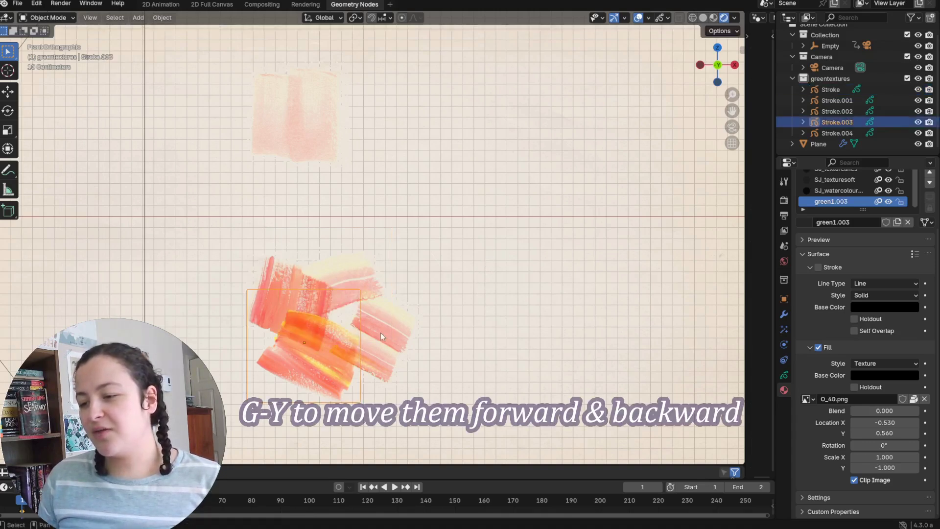
# - Shift the red Stroke.002 object along the Y axis to change how it layers with the neighbouring strokes
pyautogui.click(381, 333)
pyautogui.press('g')
pyautogui.press('y')
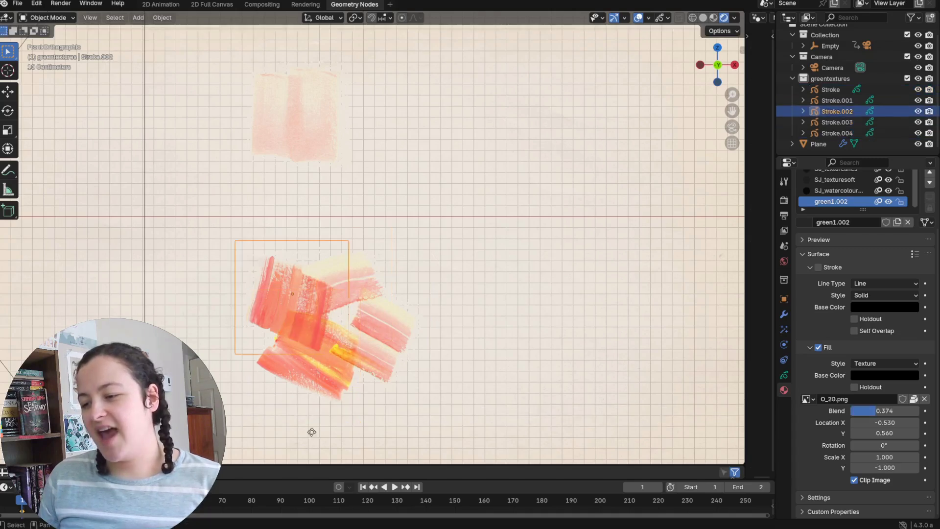
pyautogui.press('g')
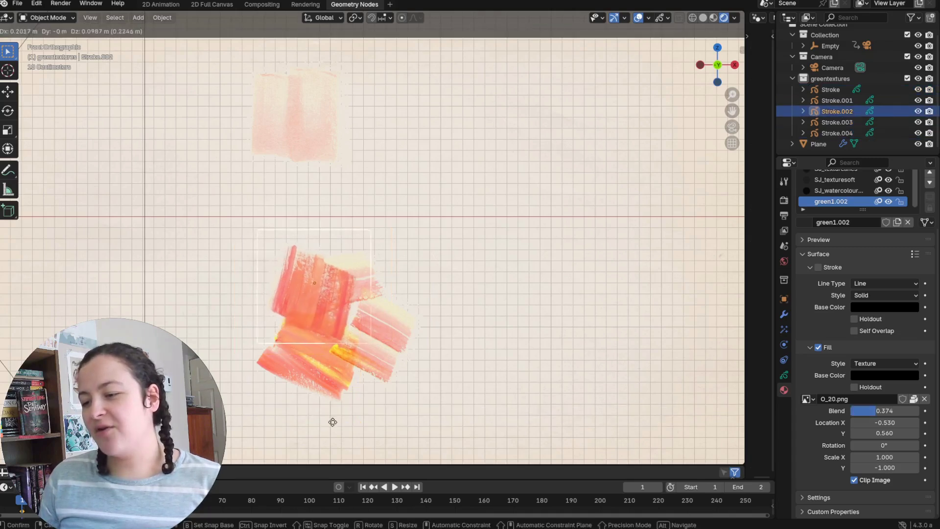
pyautogui.rightClick(316, 402)
# - Move Stroke.003 up over the red Stroke.002 and shift Stroke.004 across to overlap them both
pyautogui.click(318, 395)
pyautogui.press('g')
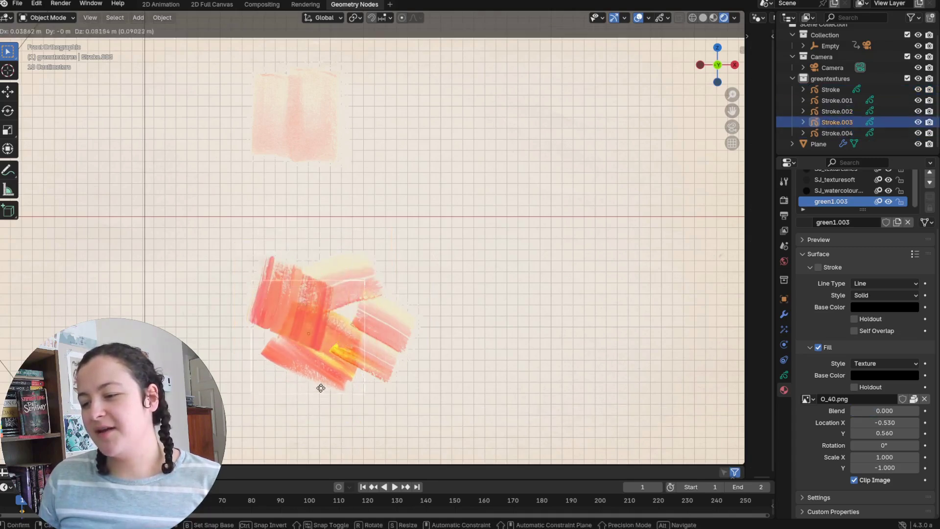
pyautogui.click(303, 321)
pyautogui.click(420, 348)
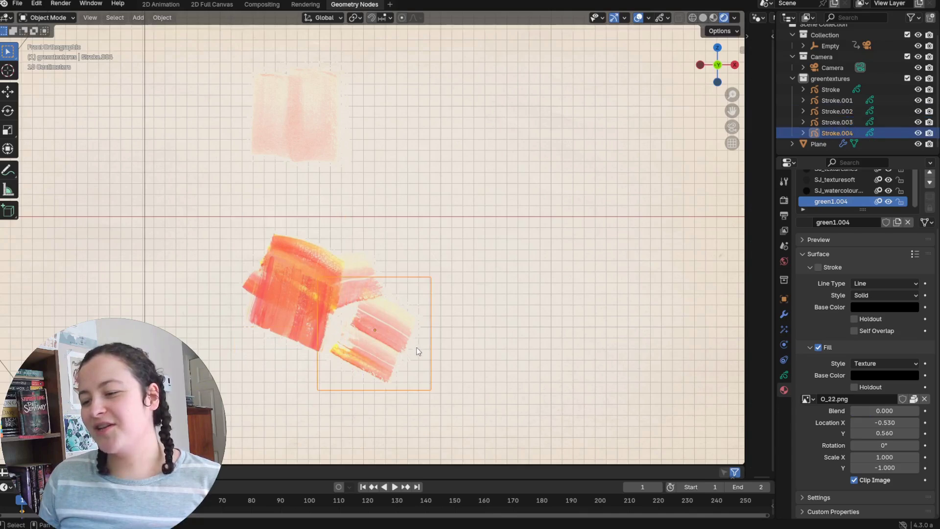
pyautogui.press('g')
pyautogui.click(336, 346)
# - Move the pale Stroke object from the right side of the pile to its upper-left side
pyautogui.scroll(3, 336, 346)
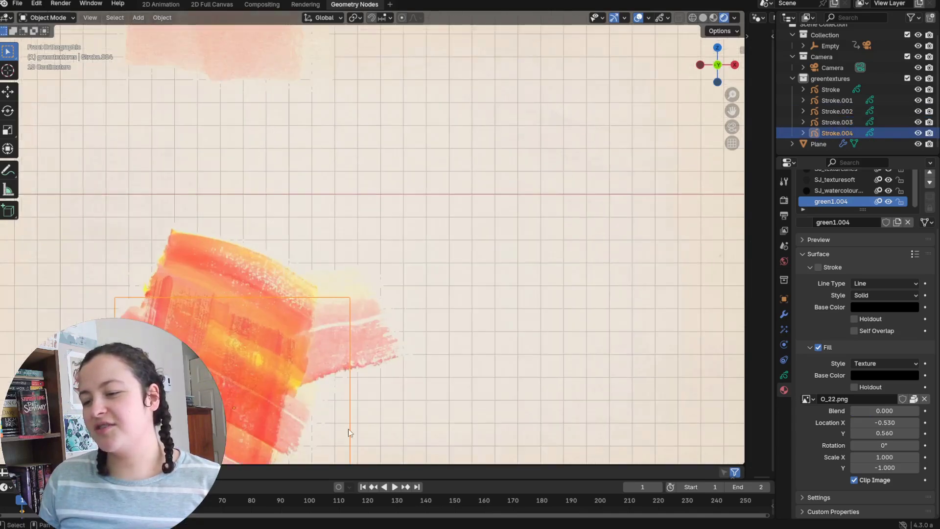
pyautogui.click(425, 307)
pyautogui.press('g')
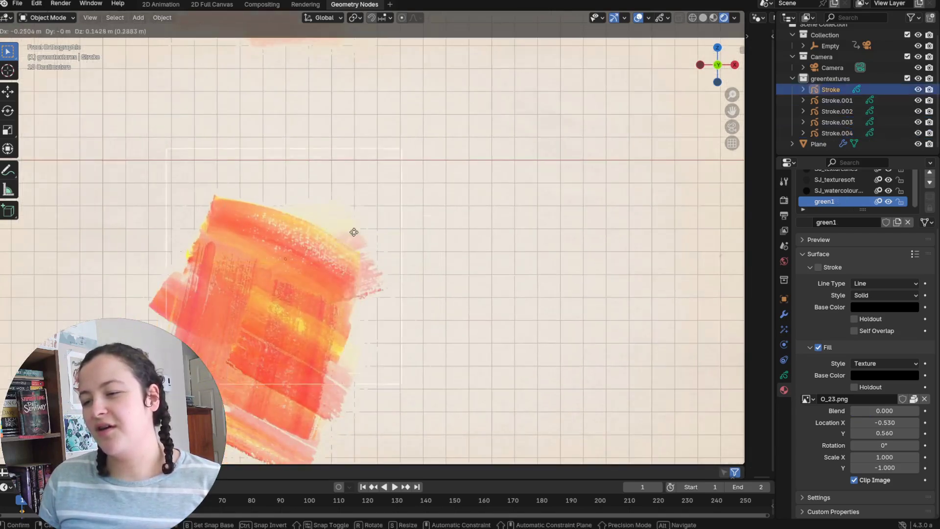
pyautogui.click(243, 214)
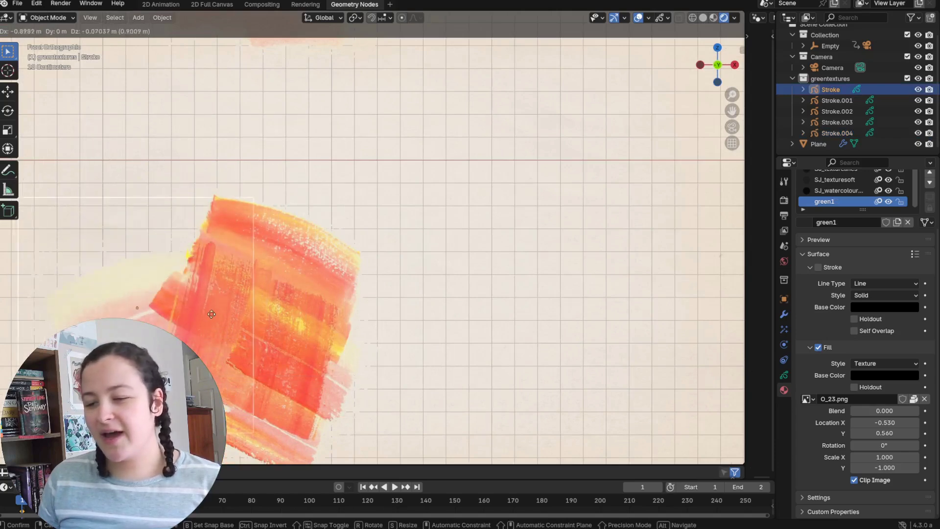
pyautogui.scroll(-3, 346, 336)
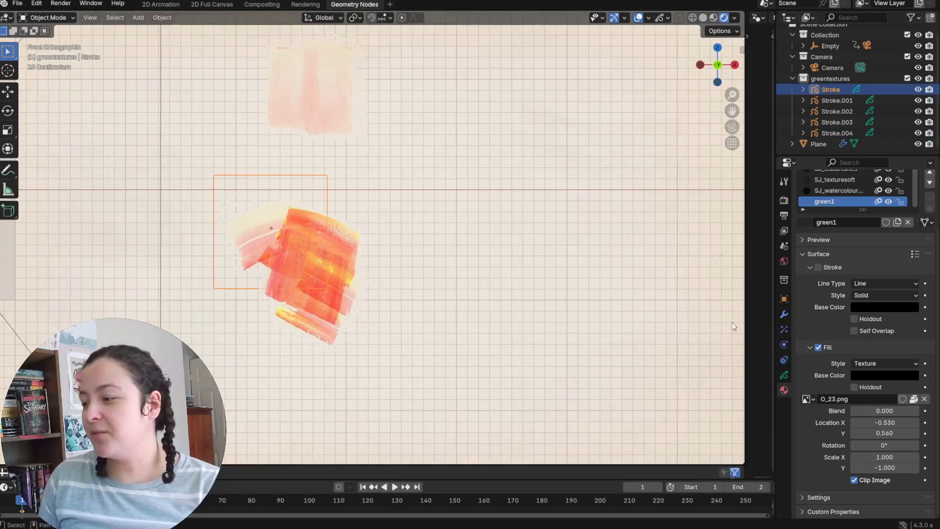
# - Widen the node editor to show the Plane's geometry nodes and check the plane's mesh in Edit Mode
pyautogui.moveTo(758, 207); pyautogui.dragTo(273, 218)
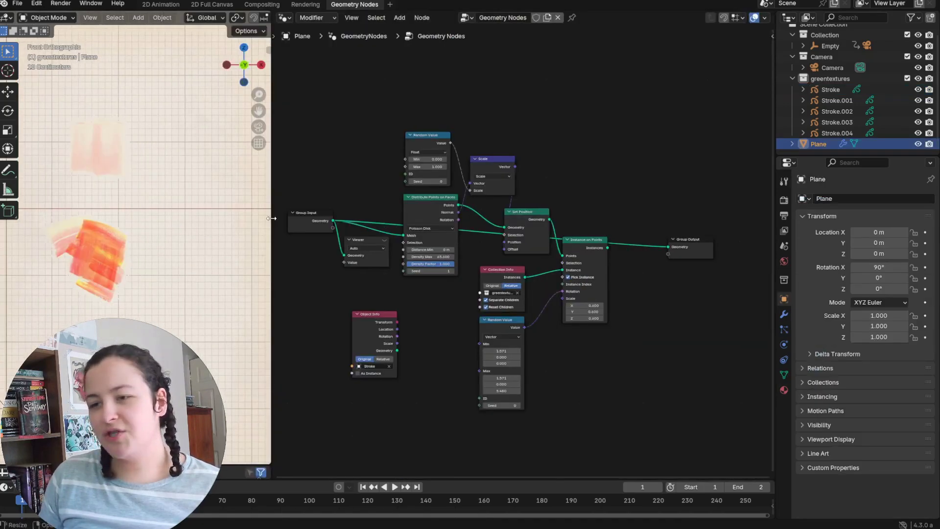
pyautogui.moveTo(512, 260); pyautogui.dragTo(526, 258, button='middle')
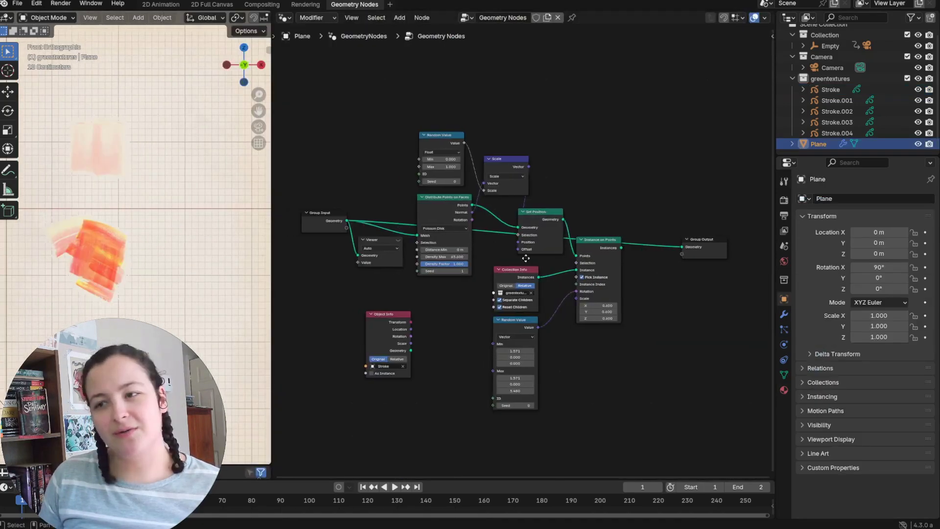
pyautogui.scroll(-2, 526, 258)
pyautogui.click(226, 298)
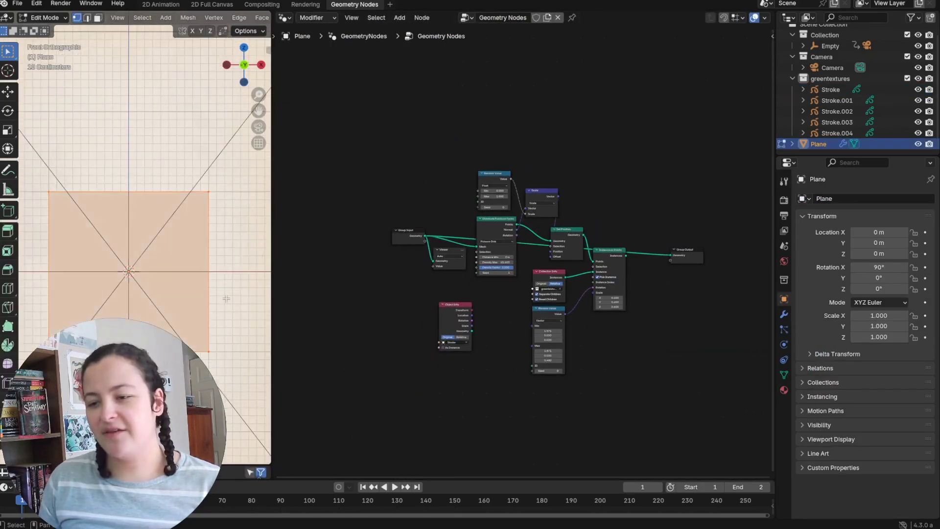
pyautogui.hotkey('ctrl', 'Tab')
# - Insert a Distribute Points on Faces node on the link between Group Input and Group Output
pyautogui.click(133, 310)
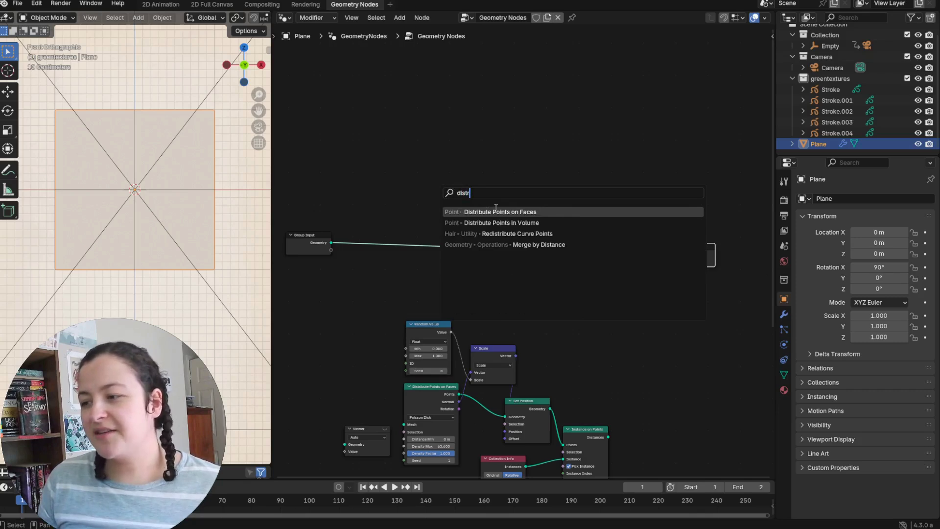
pyautogui.click(496, 212)
pyautogui.click(406, 229)
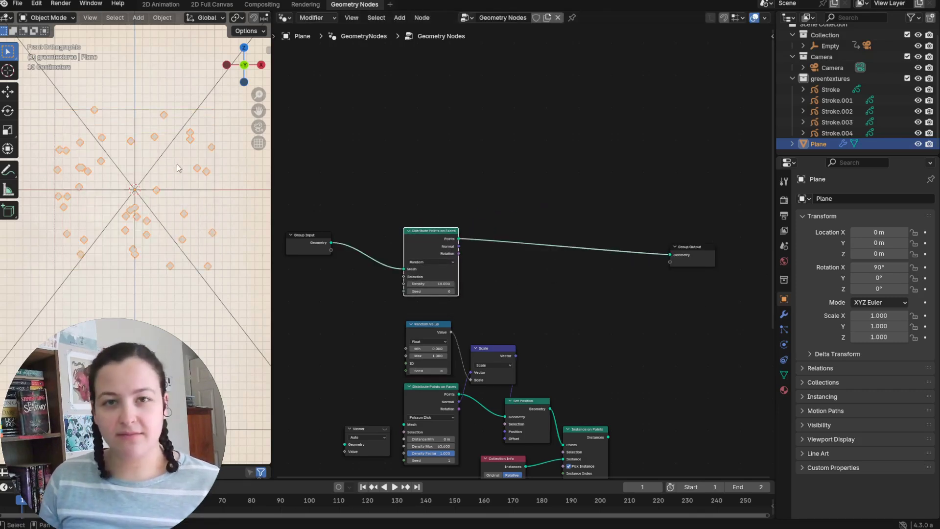
# - Insert an Instance on Points node on the link between Distribute Points on Faces and Group Output
pyautogui.moveTo(427, 278); pyautogui.dragTo(353, 266, button='middle')
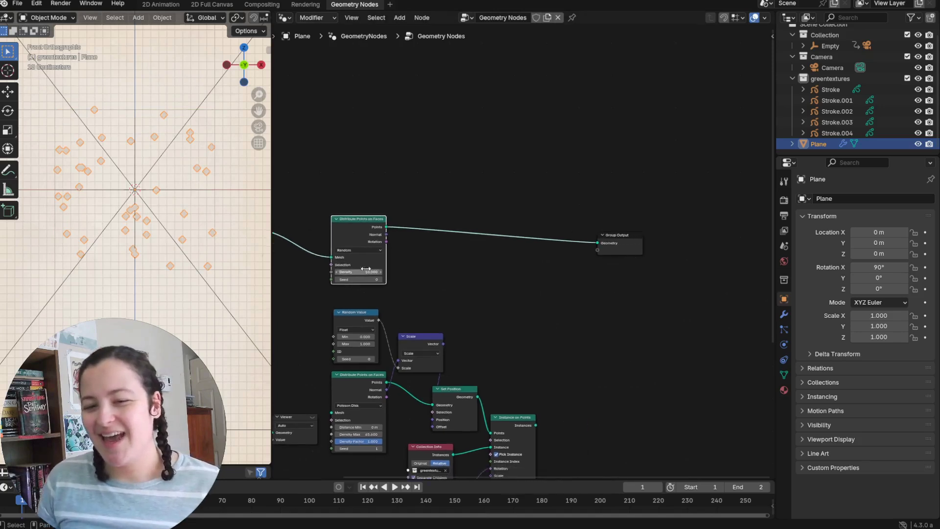
pyautogui.hotkey('shift', 'a')
pyautogui.click(522, 196)
pyautogui.write('Instance')
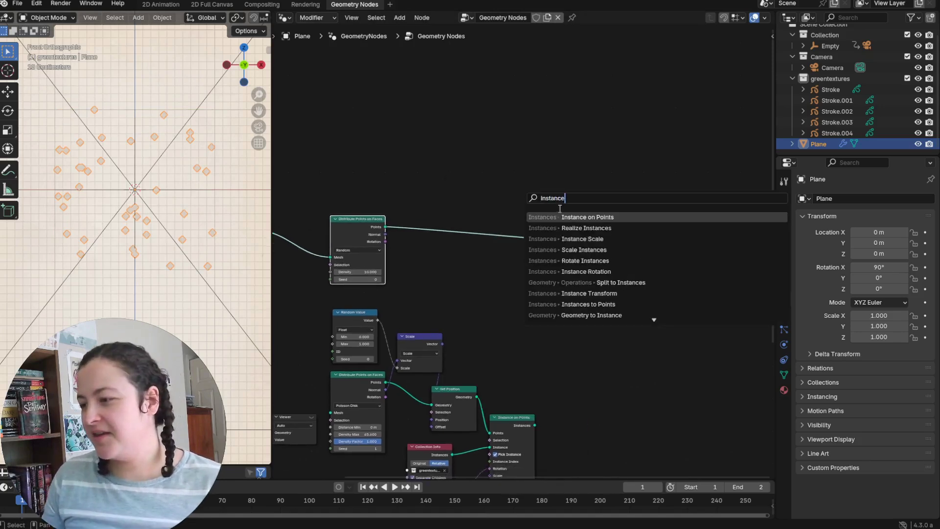
pyautogui.press('Return')
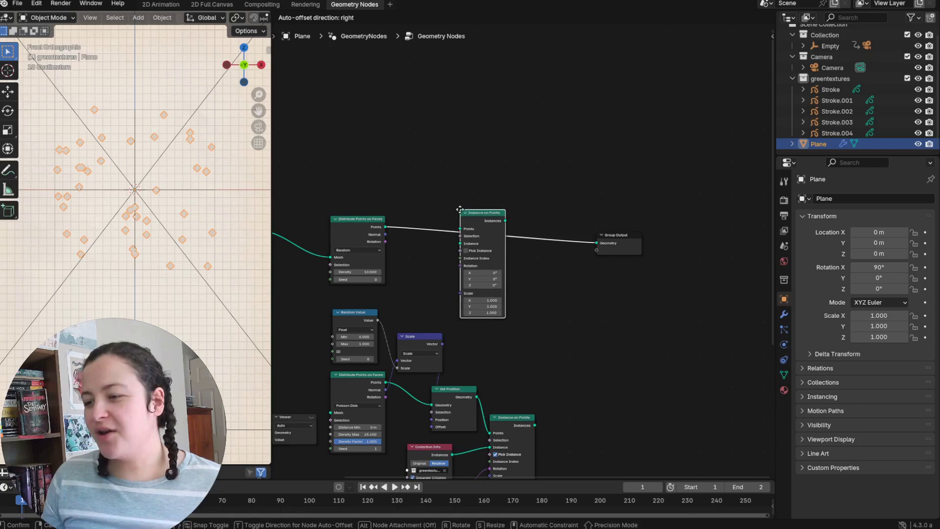
pyautogui.click(460, 211)
pyautogui.scroll(2, 461, 211)
pyautogui.scroll(2, 460, 211)
pyautogui.moveTo(460, 211); pyautogui.dragTo(631, 211, button='middle')
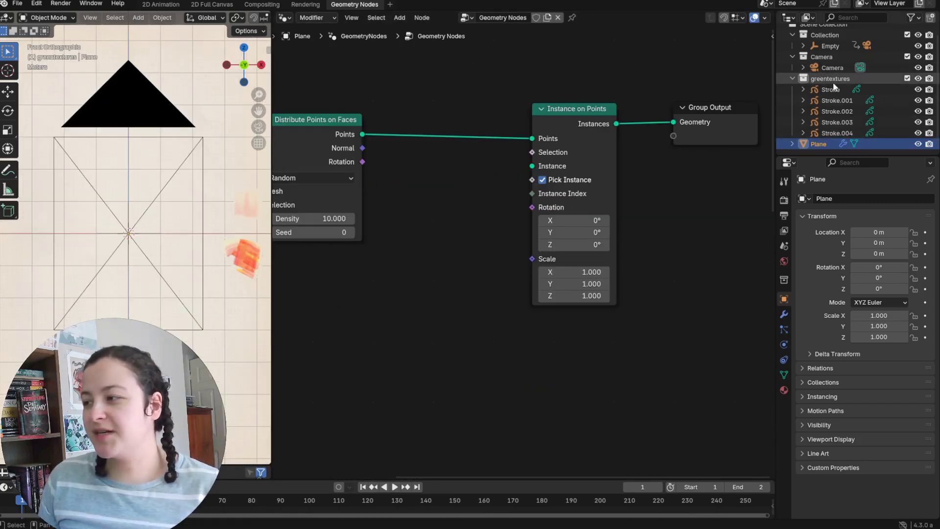
# - Add a Collection Info node for the greentextures collection and link its Instances output to Instance on Points' Instance input
pyautogui.moveTo(846, 77); pyautogui.dragTo(603, 207)
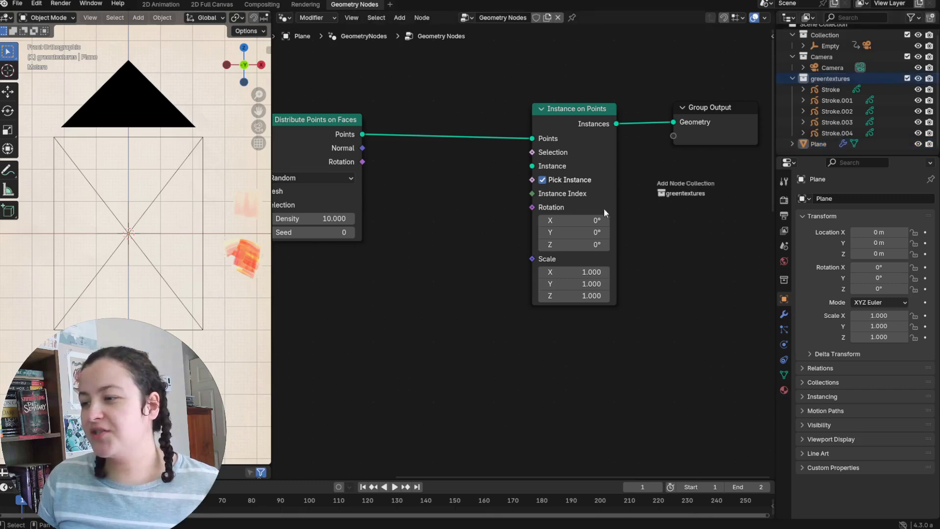
pyautogui.moveTo(375, 299); pyautogui.dragTo(369, 308)
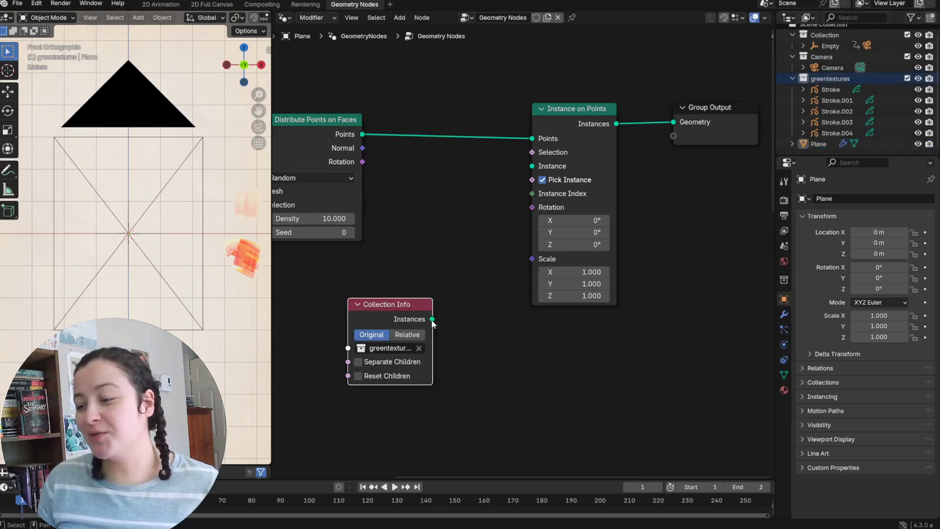
pyautogui.moveTo(533, 167); pyautogui.dragTo(533, 167)
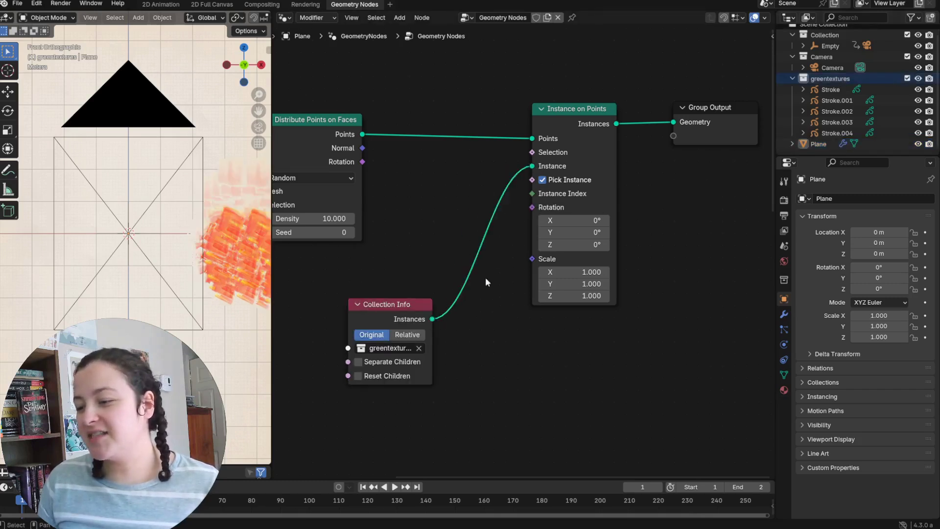
# - Enable Separate Children and Reset Children on the Collection Info node and set its transform space to Relative
pyautogui.keyDown('shift'); pyautogui.moveTo(230, 303); pyautogui.dragTo(203, 308, button='middle'); pyautogui.keyUp('shift')
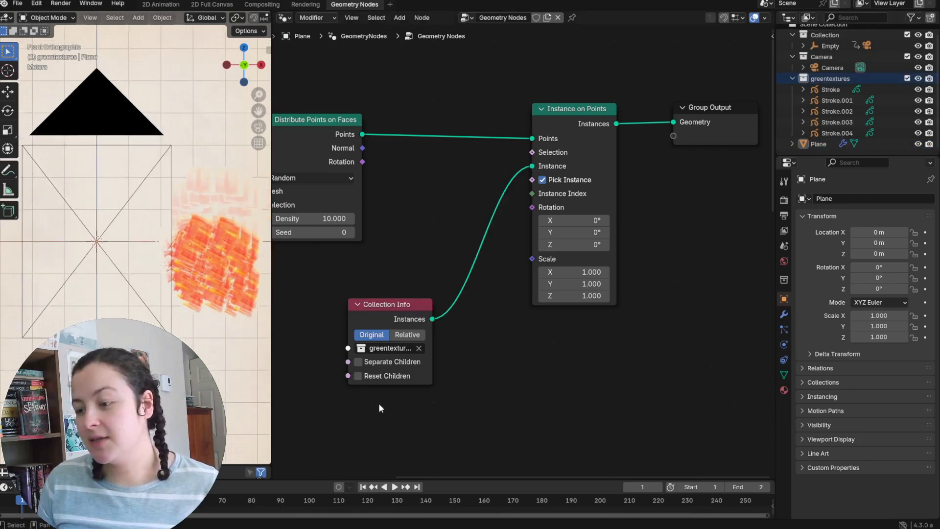
pyautogui.click(360, 363)
pyautogui.click(359, 377)
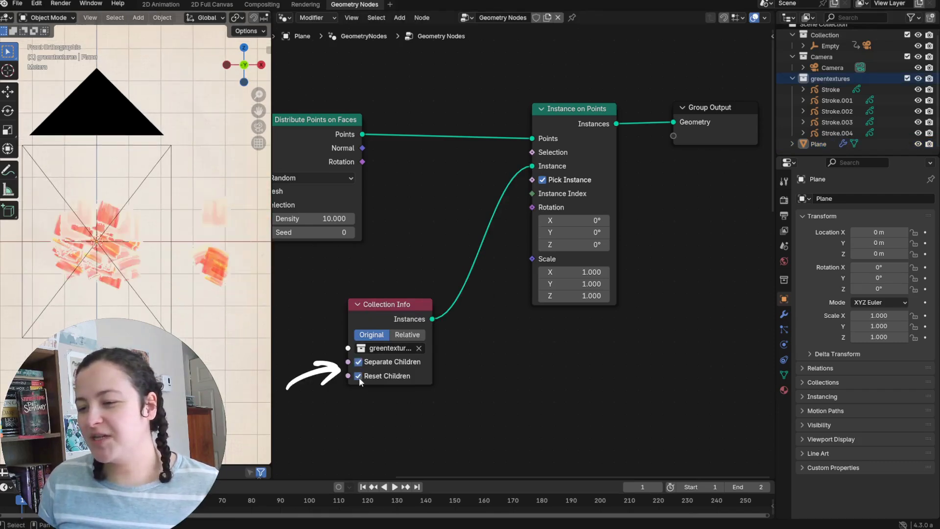
pyautogui.click(403, 336)
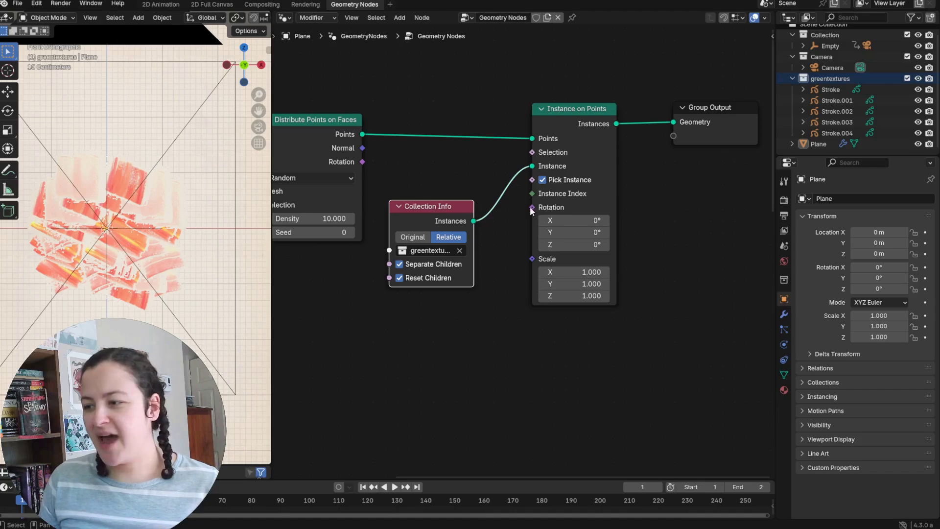
# - Add a vector Random Value node feeding the Rotation input of Instance on Points
pyautogui.moveTo(532, 207); pyautogui.dragTo(456, 332)
pyautogui.write('ra')
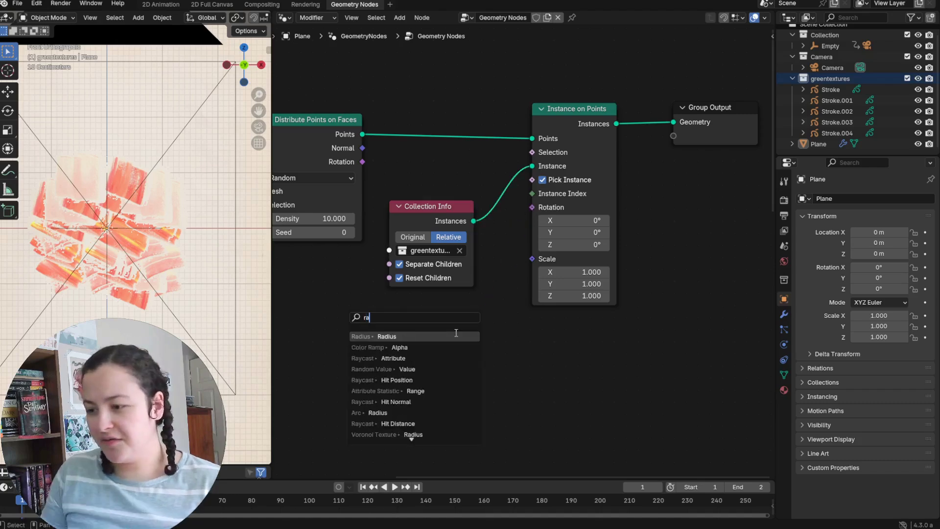
pyautogui.write('ndom')
pyautogui.press('Return')
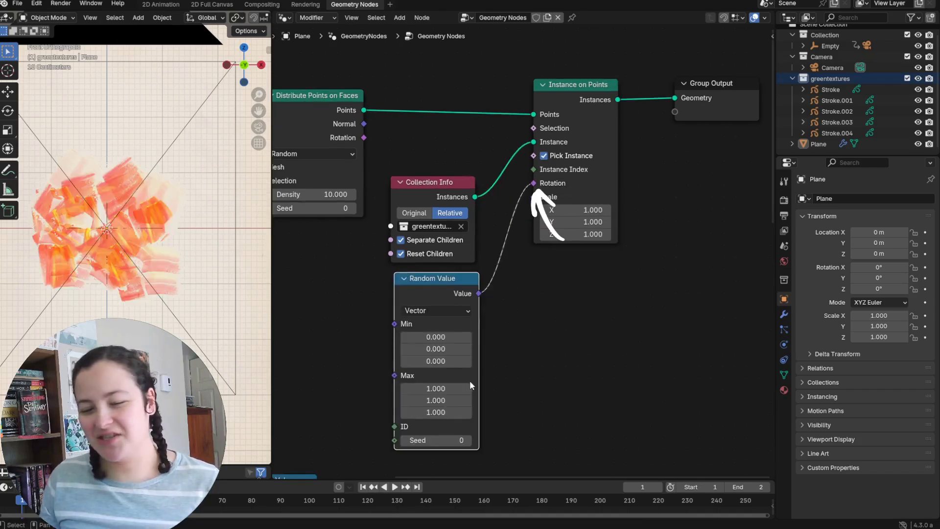
# - Set the rotation Random Value node's Max to 0 in X, 7.500 in Y and 0 in Z
pyautogui.moveTo(432, 388); pyautogui.dragTo(401, 388)
pyautogui.write('0')
pyautogui.press('Return')
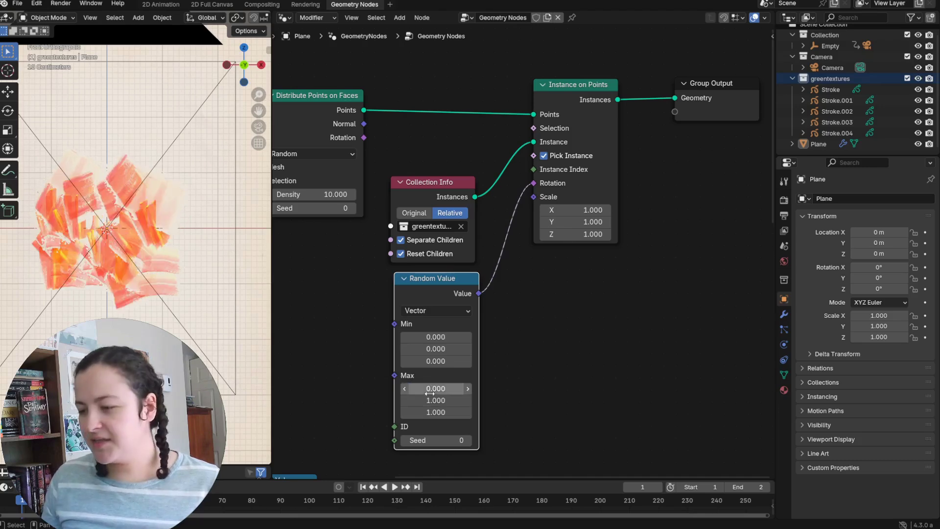
pyautogui.moveTo(522, 291)
pyautogui.mouseDown()
pyautogui.moveTo(580, 290)
pyautogui.moveTo(519, 290)
pyautogui.mouseUp()
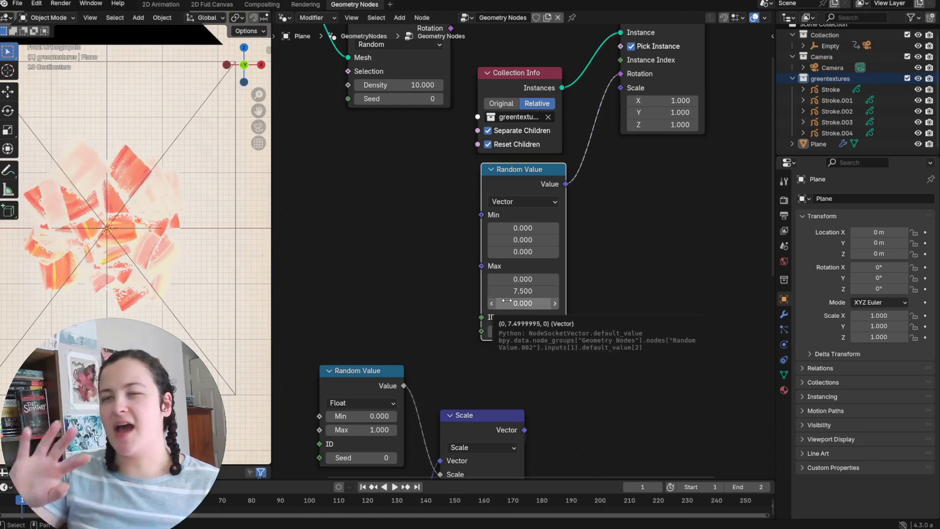
# - Examine the randomly rotated stroke instances on the plane up close in the viewport
pyautogui.scroll(2, 168, 308)
pyautogui.scroll(3, 148, 274)
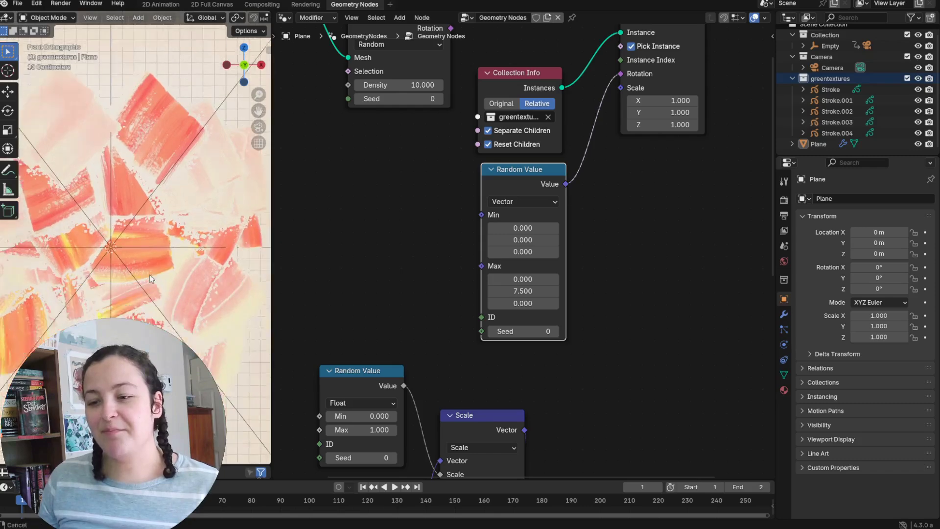
pyautogui.scroll(-3, 149, 275)
pyautogui.keyDown('shift'); pyautogui.moveTo(110, 283); pyautogui.dragTo(115, 251, button='middle'); pyautogui.keyUp('shift')
pyautogui.scroll(3, 125, 310)
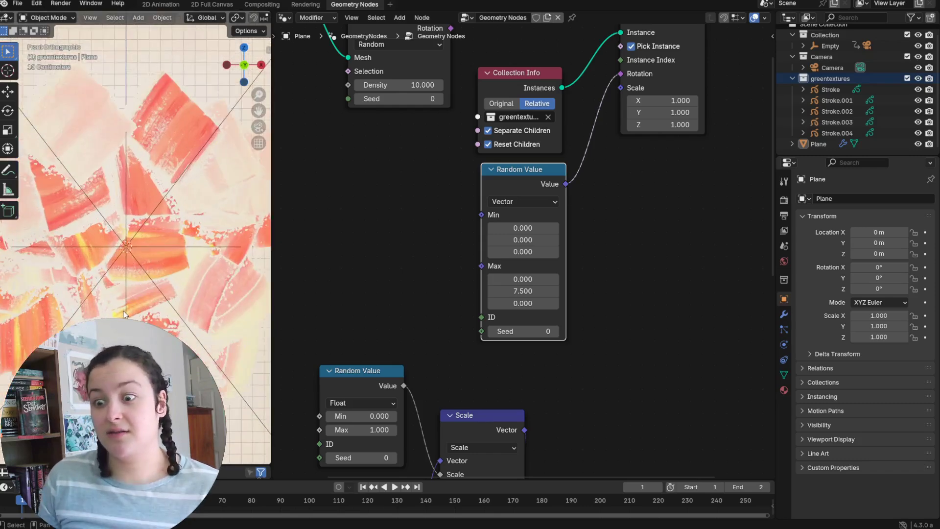
pyautogui.scroll(-2, 90, 239)
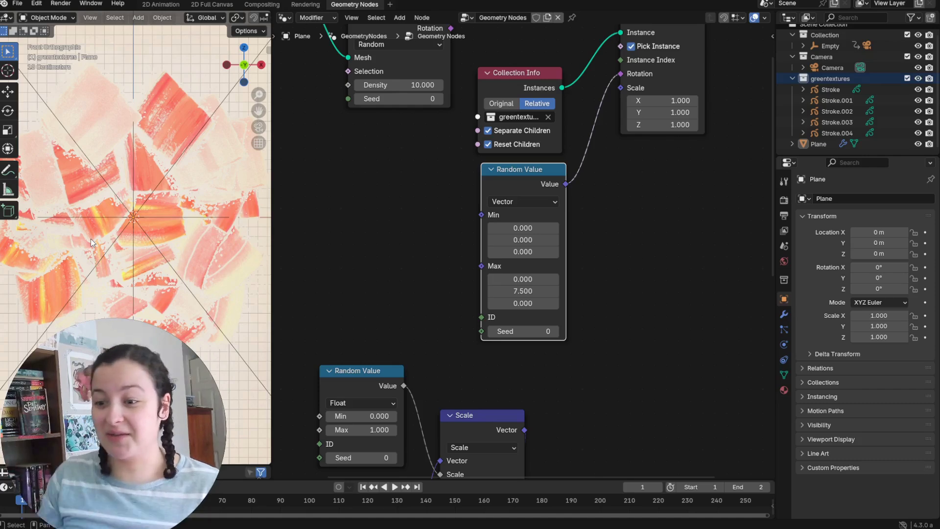
# - Move the Group Input and Distribute Points on Faces nodes away from Instance on Points to make room between them
pyautogui.press('Home')
pyautogui.scroll(-1, 560, 248)
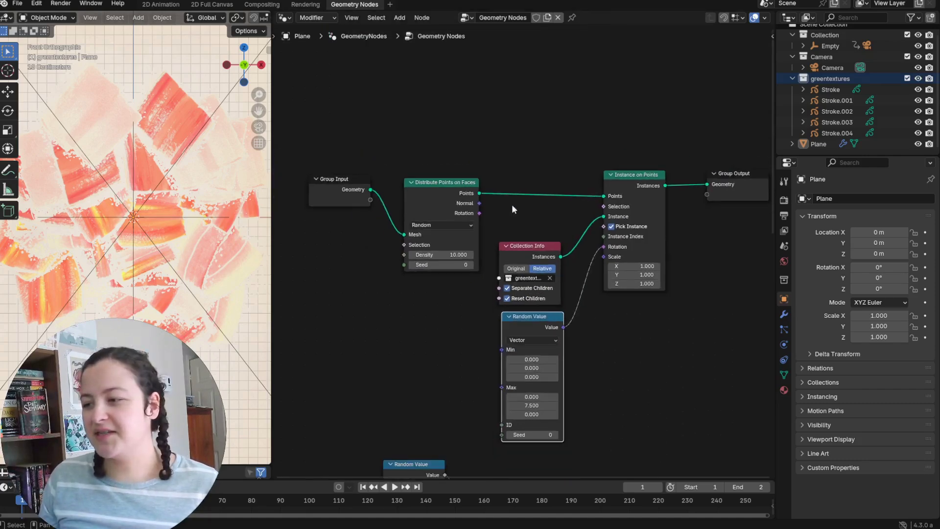
pyautogui.moveTo(480, 168); pyautogui.dragTo(349, 202)
pyautogui.press('g')
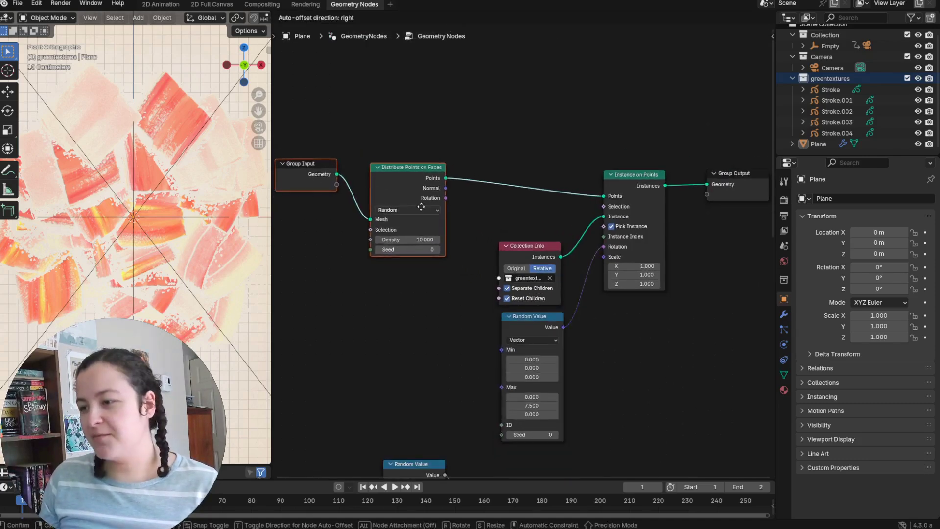
pyautogui.click(405, 186)
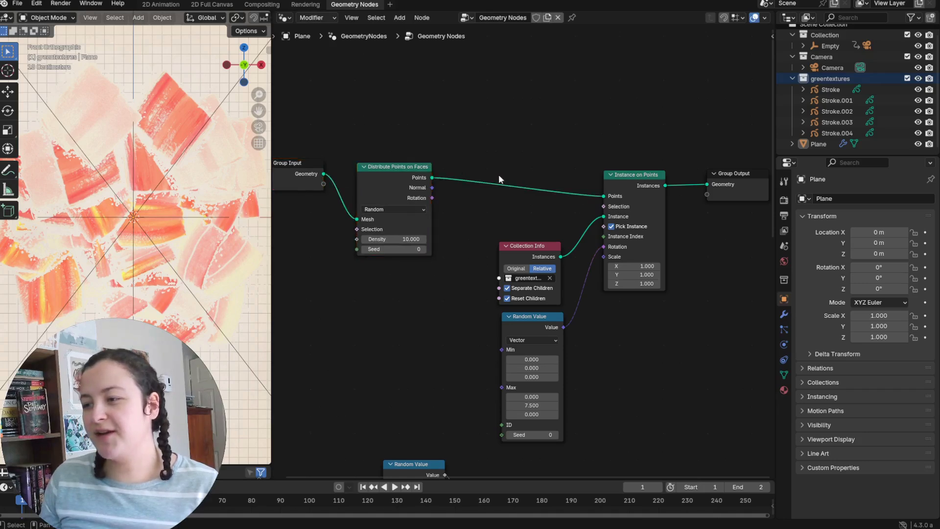
# - Insert a Set Position node on the link between Distribute Points on Faces and Instance on Points
pyautogui.scroll(1, 498, 174)
pyautogui.moveTo(677, 149); pyautogui.dragTo(681, 135)
pyautogui.moveTo(537, 109); pyautogui.dragTo(538, 152, button='middle')
pyautogui.hotkey('shift', 'a')
pyautogui.click(538, 152)
pyautogui.write('set')
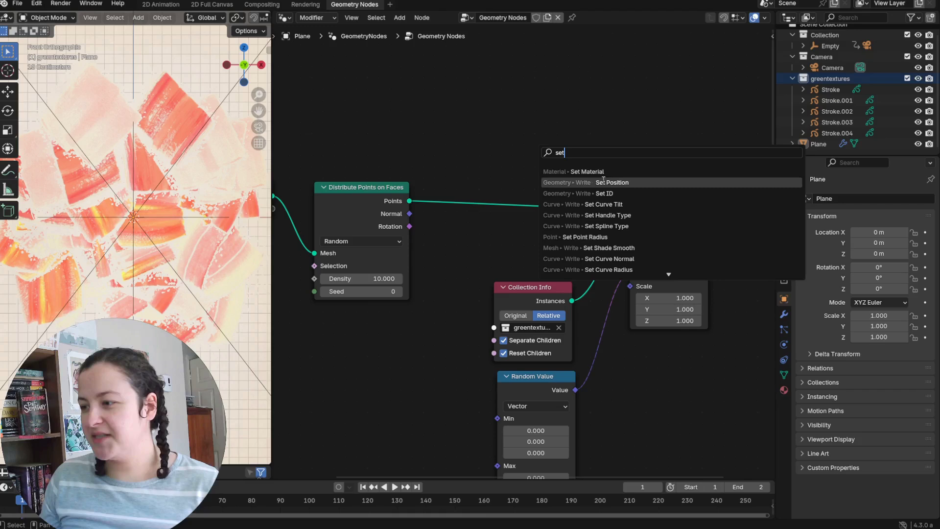
pyautogui.click(605, 182)
pyautogui.click(585, 173)
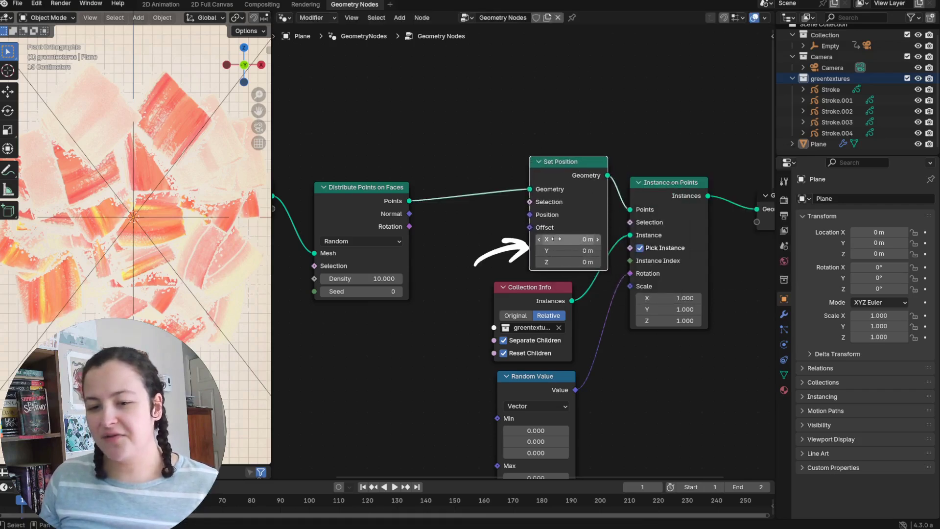
# - Try shifting the points with Set Position offsets of 0.42 m in X and -0.71 m in Y, and test the Z offset
pyautogui.moveTo(556, 239); pyautogui.dragTo(583, 239)
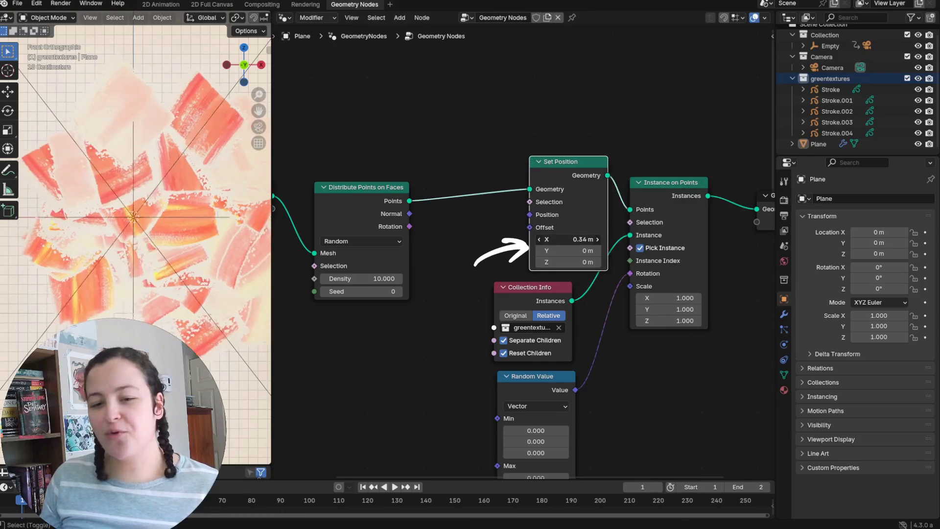
pyautogui.moveTo(567, 238)
pyautogui.mouseDown()
pyautogui.moveTo(526, 239)
pyautogui.moveTo(579, 239)
pyautogui.mouseUp()
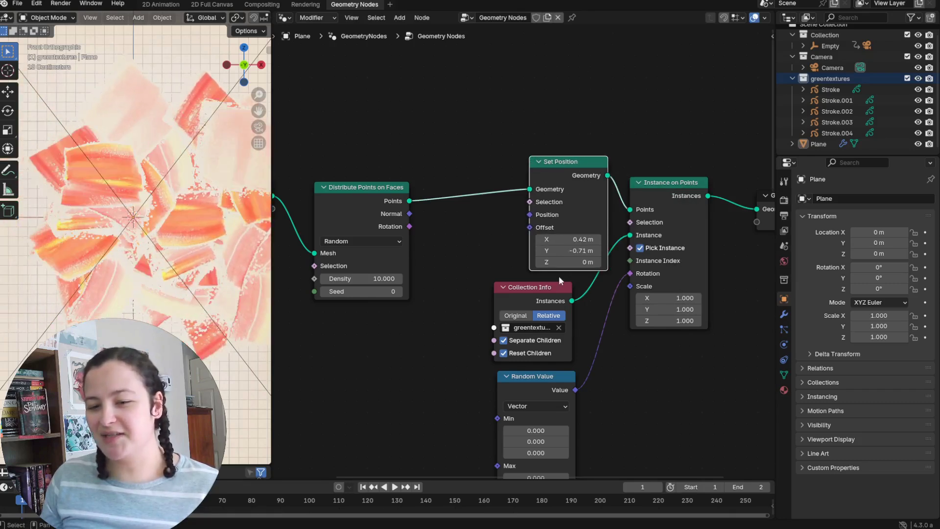
pyautogui.moveTo(565, 263); pyautogui.dragTo(519, 263)
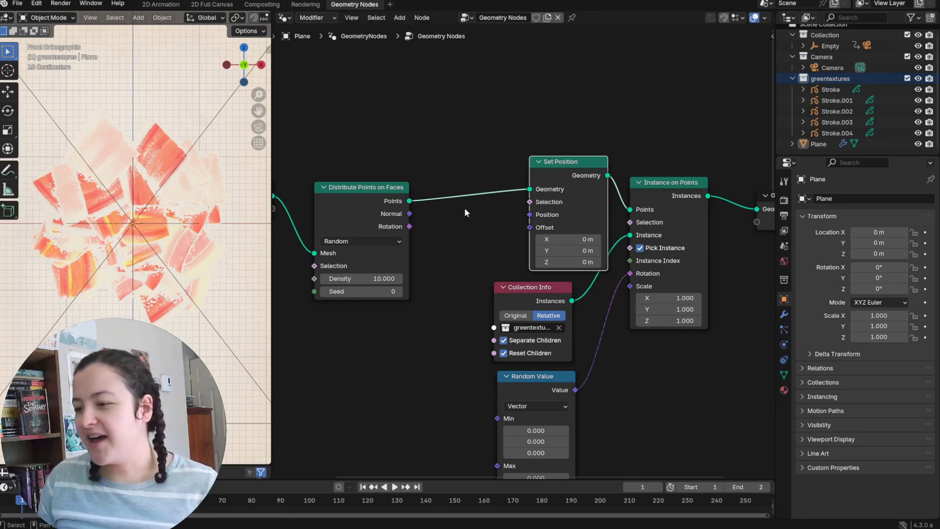
pyautogui.hotkey('shift', 'a')
pyautogui.write('sca')
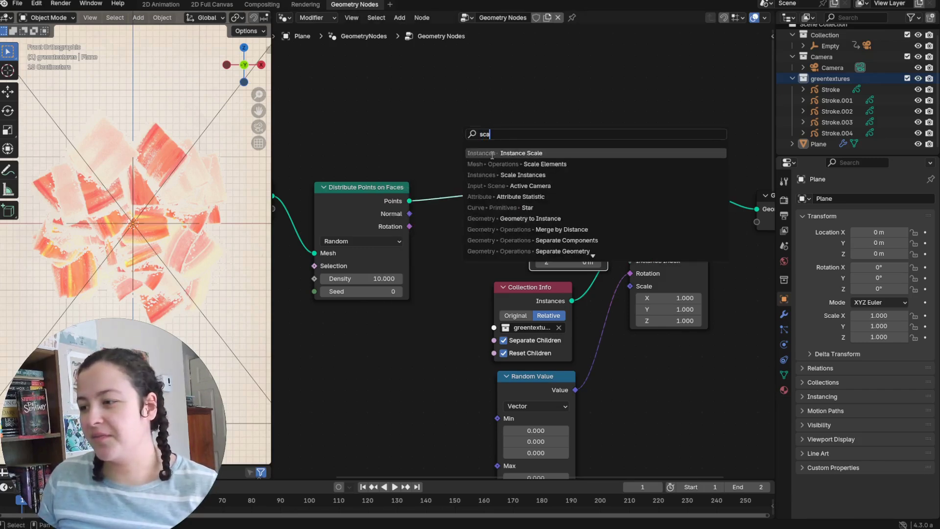
pyautogui.write('he')
pyautogui.press('BackSpace')
pyautogui.press('BackSpace')
pyautogui.write('le')
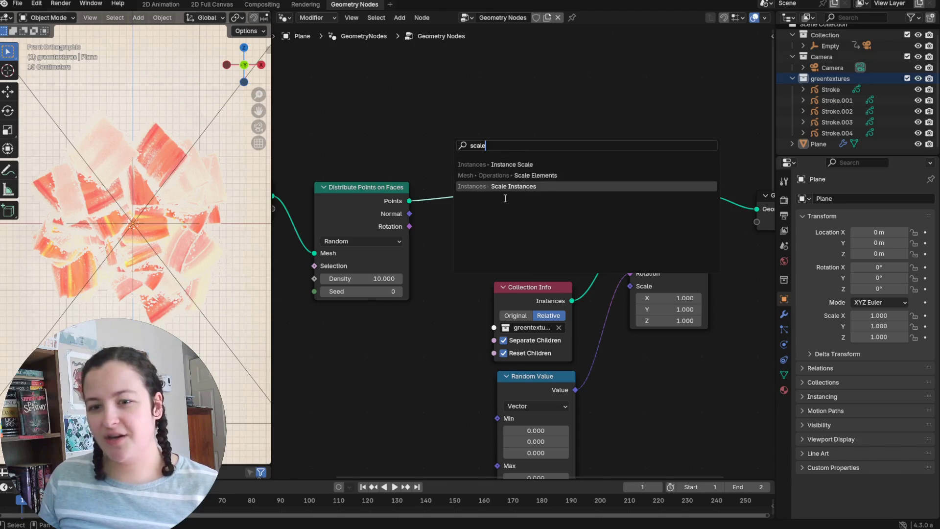
pyautogui.press('Escape')
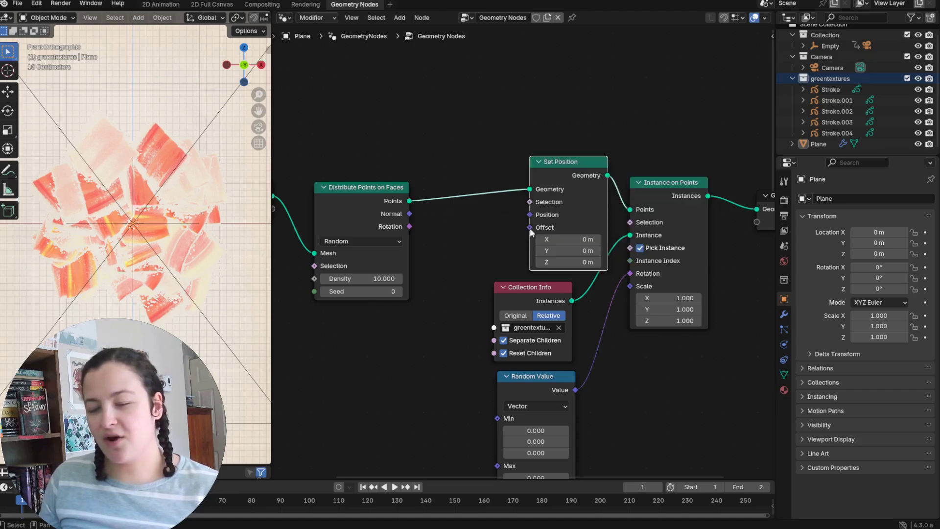
# - Add a Vector Math Scale node feeding Set Position's Offset and link the Normal output of Distribute Points on Faces to its Vector
pyautogui.moveTo(530, 227); pyautogui.dragTo(491, 163)
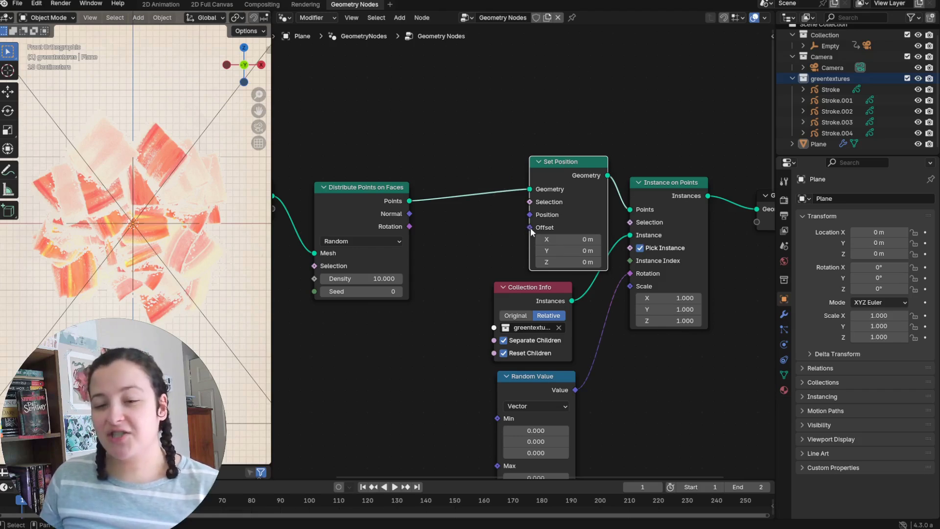
pyautogui.moveTo(530, 227); pyautogui.dragTo(481, 166)
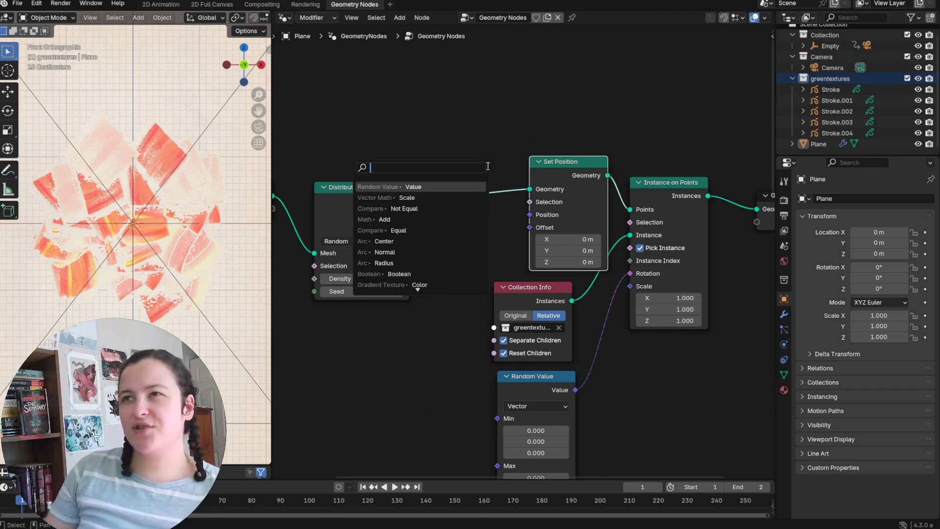
pyautogui.write('scale')
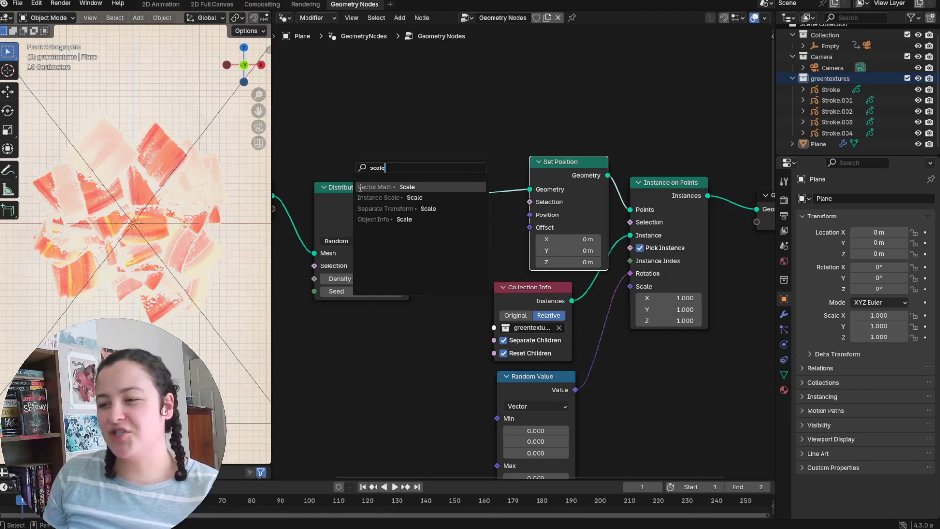
pyautogui.click(405, 186)
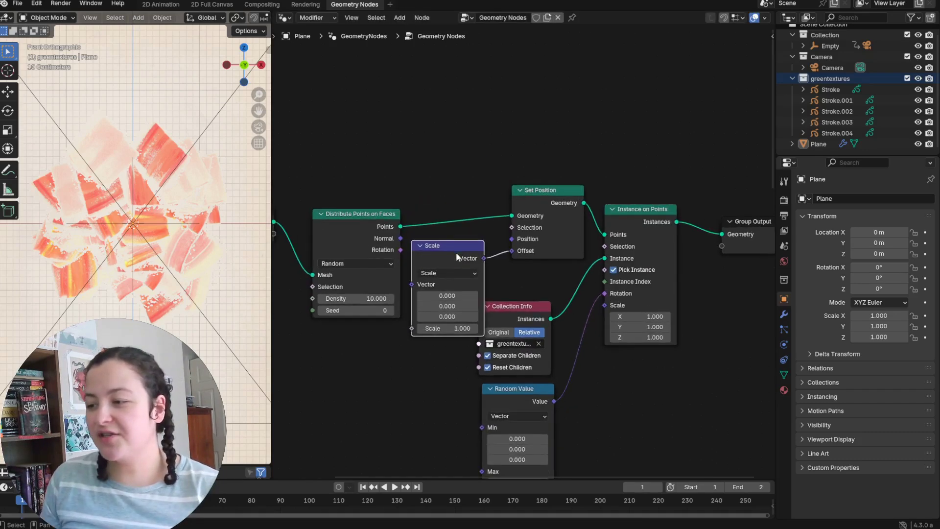
pyautogui.click(448, 90)
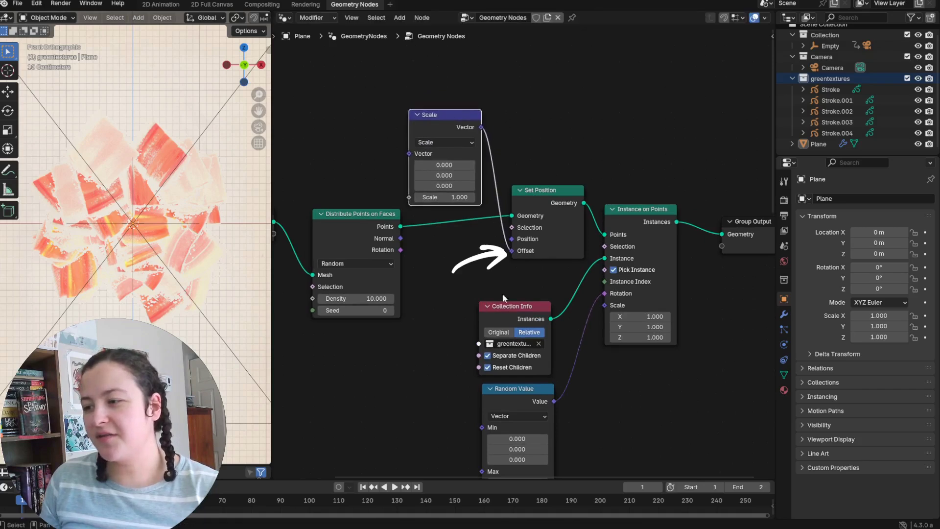
pyautogui.moveTo(320, 215)
pyautogui.mouseDown()
pyautogui.moveTo(356, 222)
pyautogui.moveTo(334, 222)
pyautogui.mouseUp()
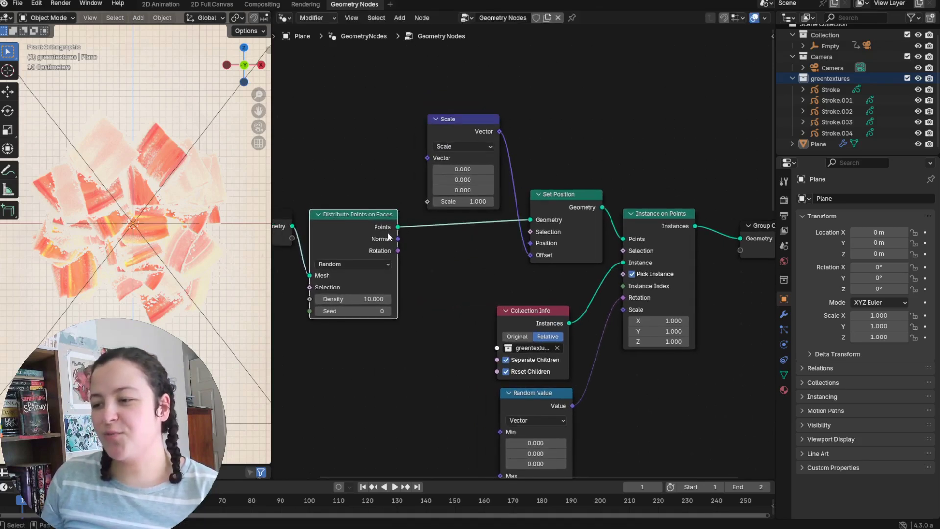
pyautogui.moveTo(411, 214)
pyautogui.mouseDown()
pyautogui.moveTo(414, 163)
pyautogui.moveTo(426, 159)
pyautogui.mouseUp()
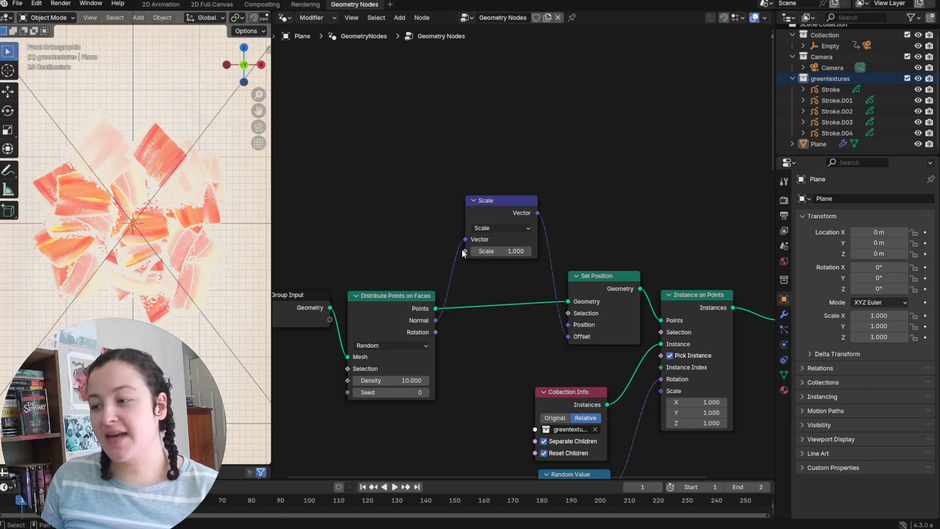
# - Add a Float Random Value node feeding the Scale node's Scale input and set its Max to 0.370
pyautogui.moveTo(466, 254); pyautogui.dragTo(416, 208)
pyautogui.write('random')
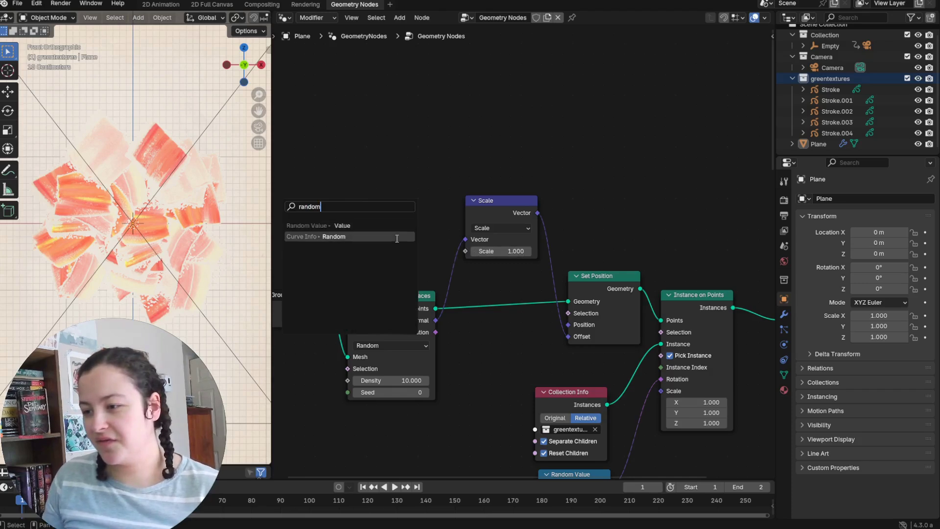
pyautogui.click(387, 225)
pyautogui.click(402, 210)
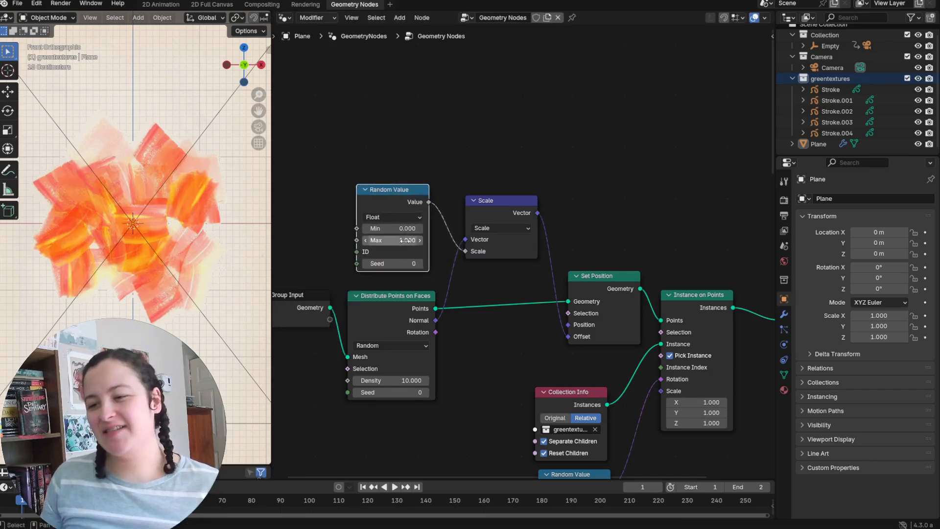
pyautogui.moveTo(404, 240)
pyautogui.mouseDown()
pyautogui.moveTo(374, 241)
pyautogui.moveTo(388, 241)
pyautogui.mouseUp()
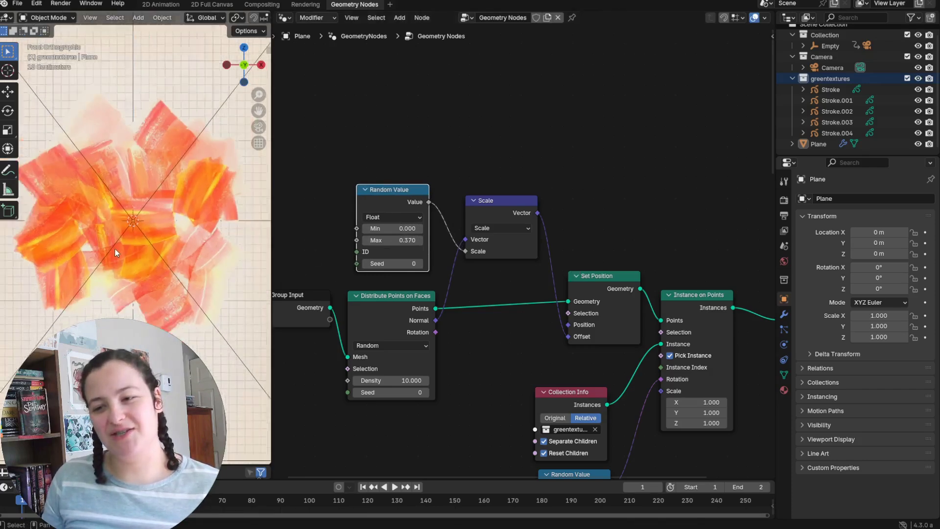
pyautogui.scroll(2, 441, 383)
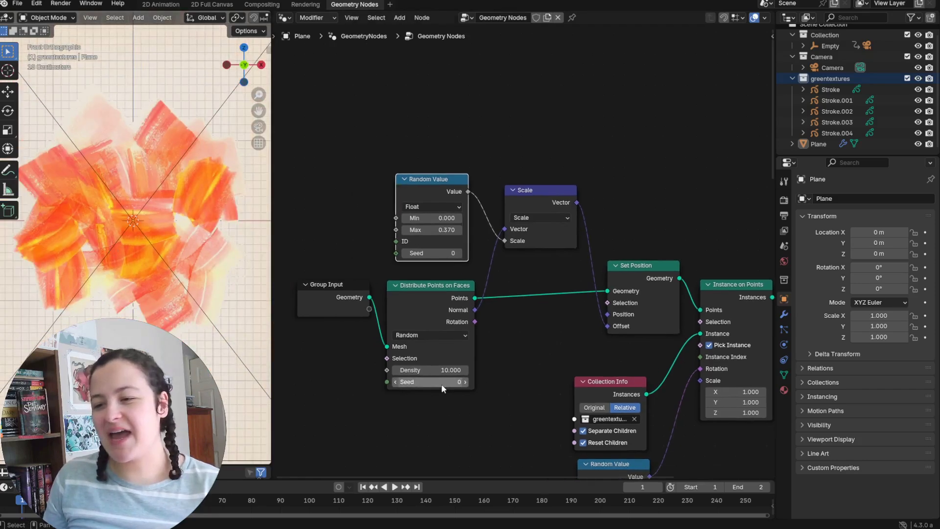
# - Step the Seed of Distribute Points on Faces upward through successive values past 3 to try different stroke layouts
pyautogui.moveTo(481, 370); pyautogui.dragTo(494, 348, button='middle')
pyautogui.click(499, 374)
pyautogui.click(505, 374)
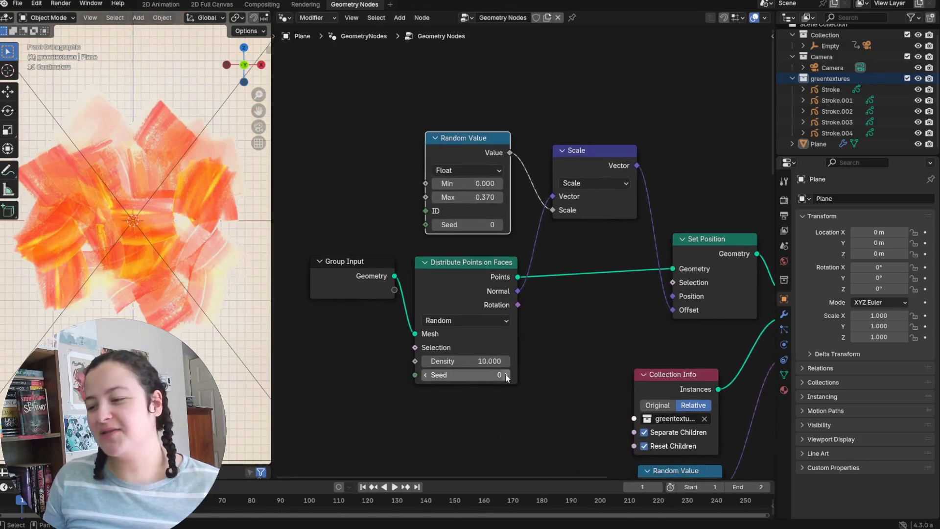
pyautogui.click(505, 375)
pyautogui.click(507, 375)
pyautogui.click(506, 375)
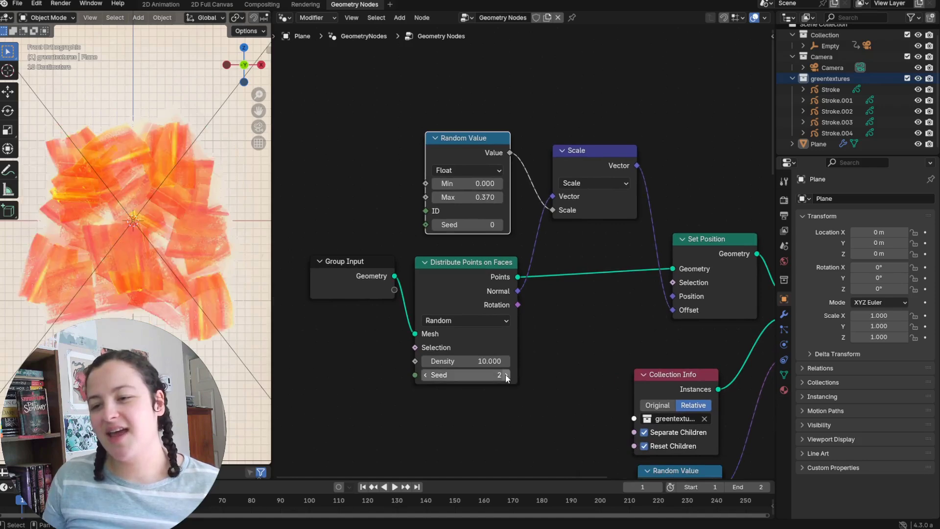
pyautogui.click(506, 375)
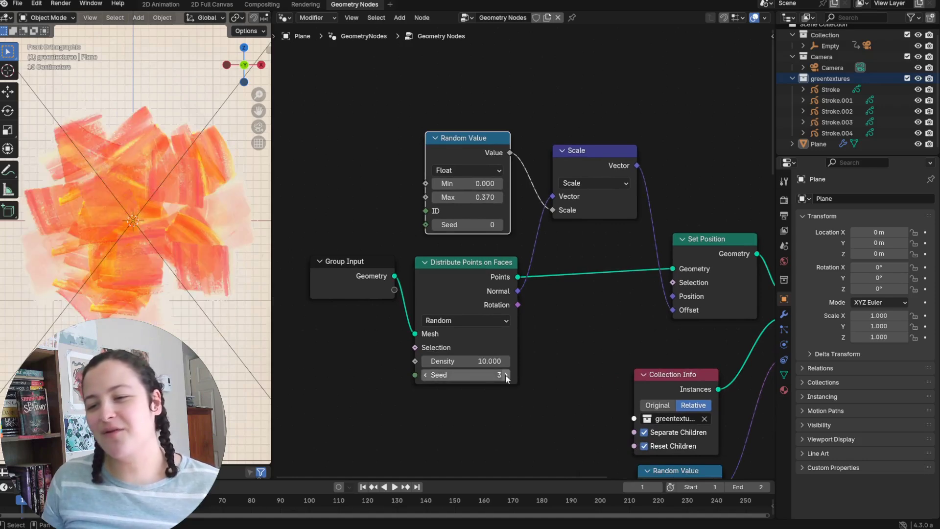
pyautogui.click(505, 375)
pyautogui.click(506, 375)
pyautogui.click(506, 375)
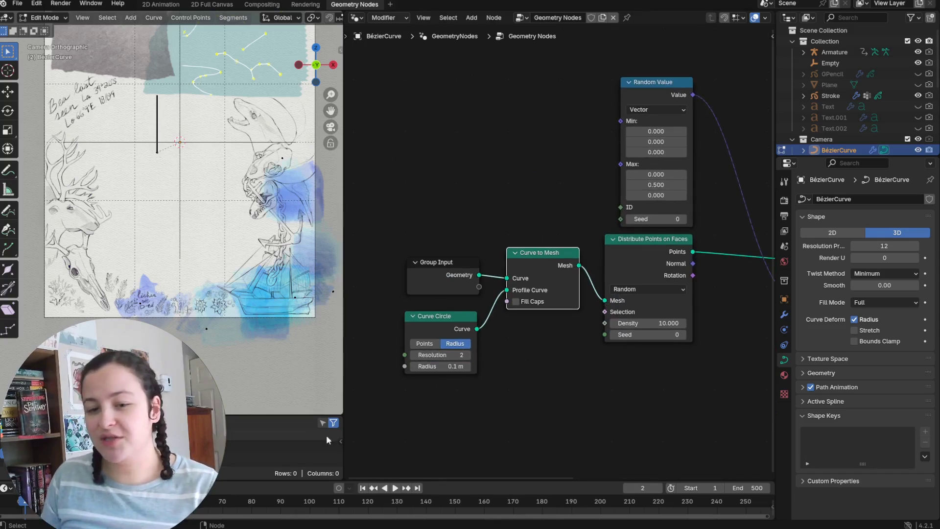
# - Draw several freehand curve strokes over the deer, antler and skull sketches in the BézierCurve object
pyautogui.click(8, 211)
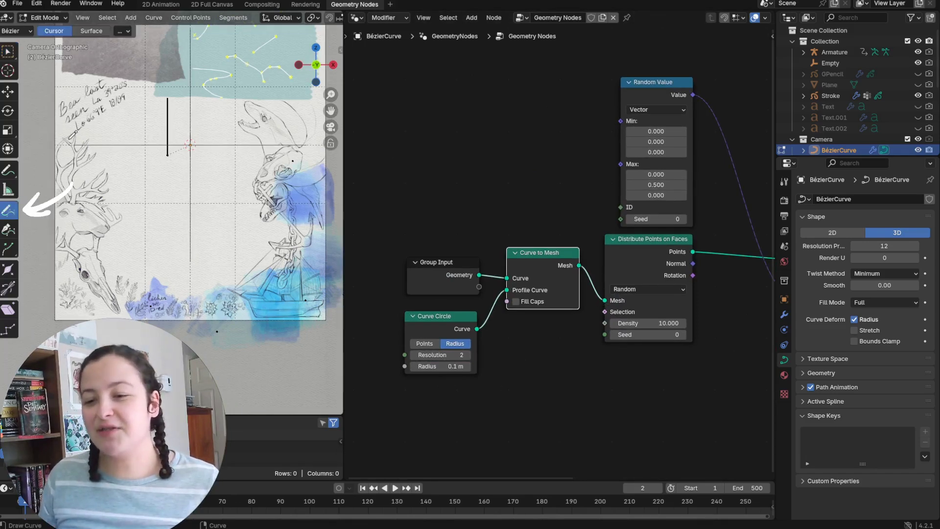
pyautogui.moveTo(104, 272); pyautogui.dragTo(125, 259)
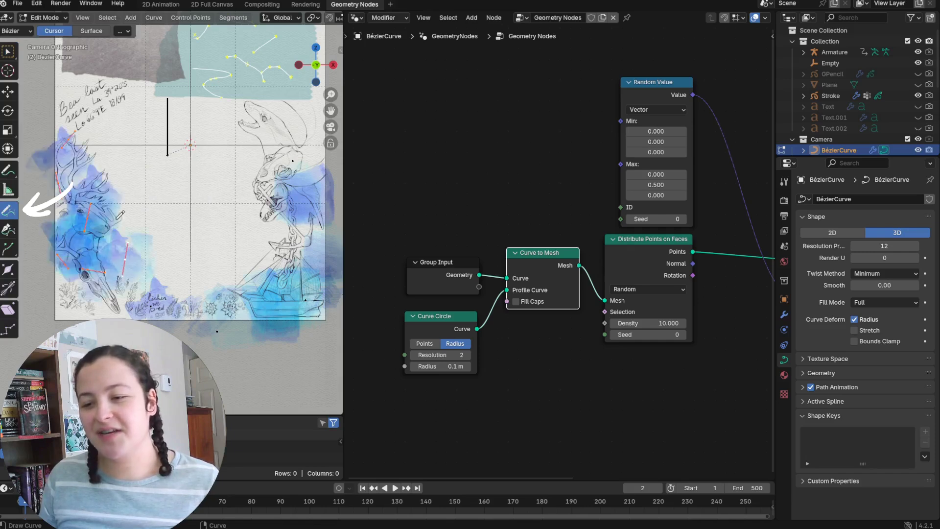
pyautogui.moveTo(103, 146)
pyautogui.mouseDown()
pyautogui.moveTo(84, 194)
pyautogui.moveTo(80, 313)
pyautogui.mouseUp()
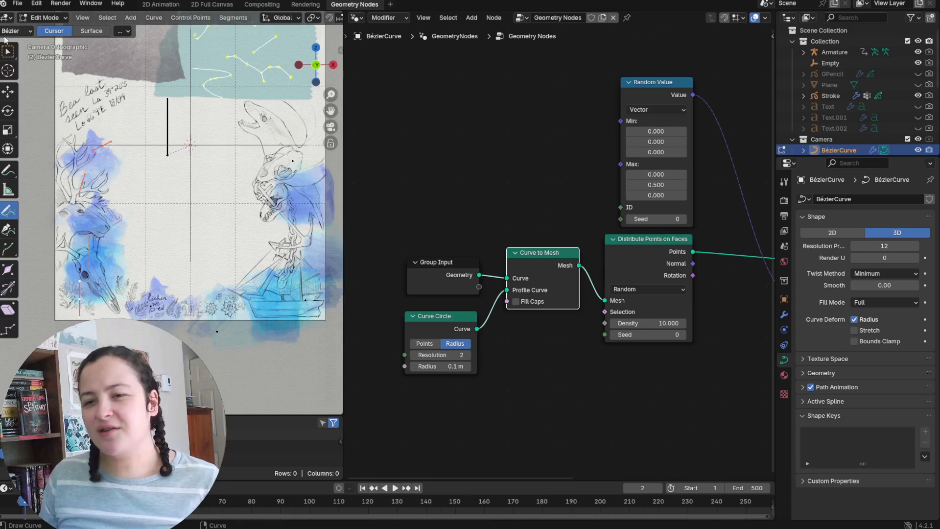
# - Move the selected part of the newly drawn curve to a new spot over the deer skull sketch
pyautogui.click(8, 50)
pyautogui.press('g')
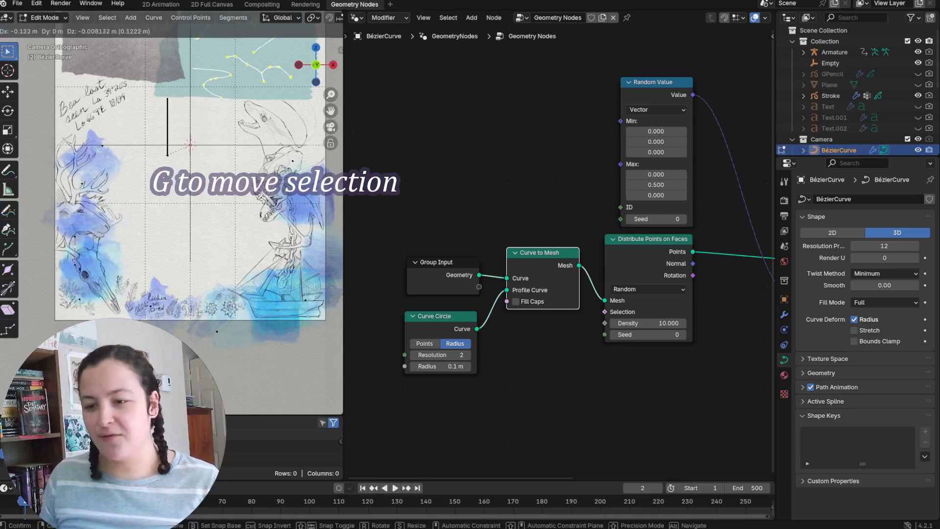
pyautogui.click(106, 292)
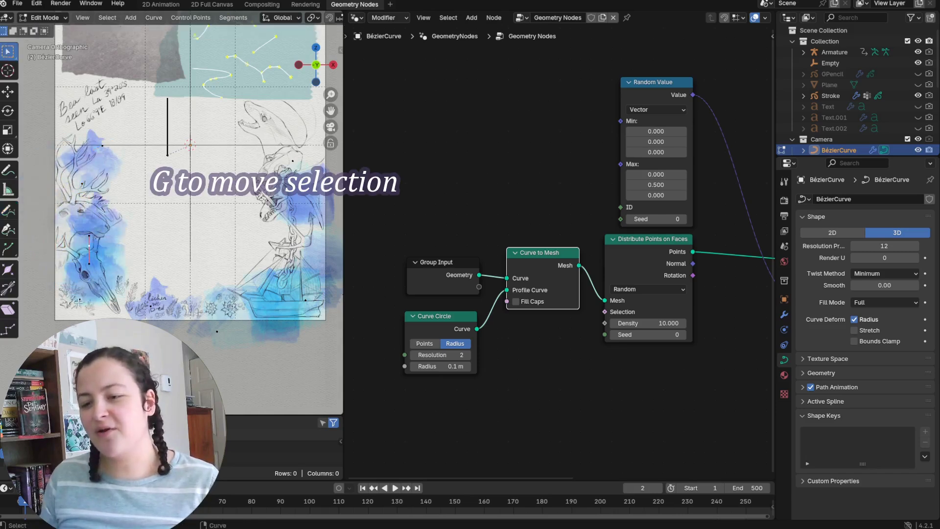
# - Link Curve to Mesh to a Viewer, examine the tube mesh in solid shading, and restore the camera view without the Viewer
pyautogui.press('Home')
pyautogui.rightClick(470, 262)
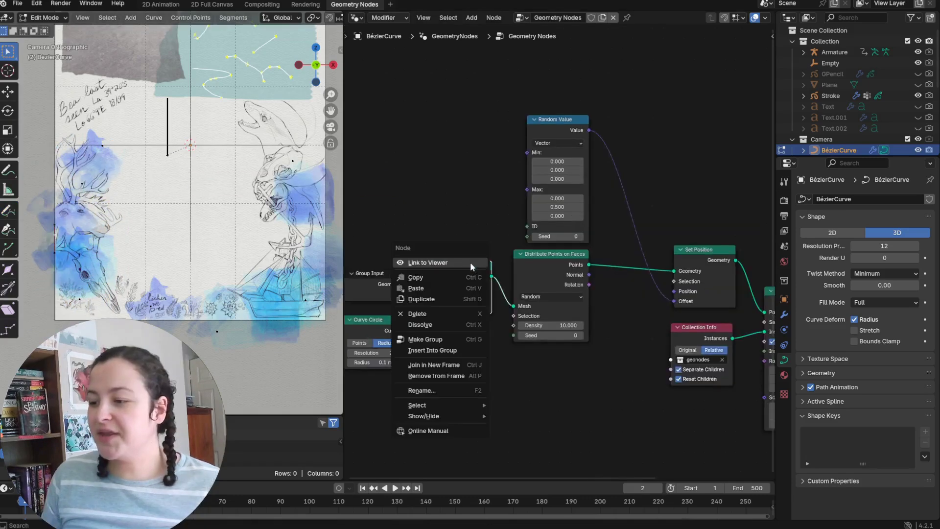
pyautogui.click(470, 263)
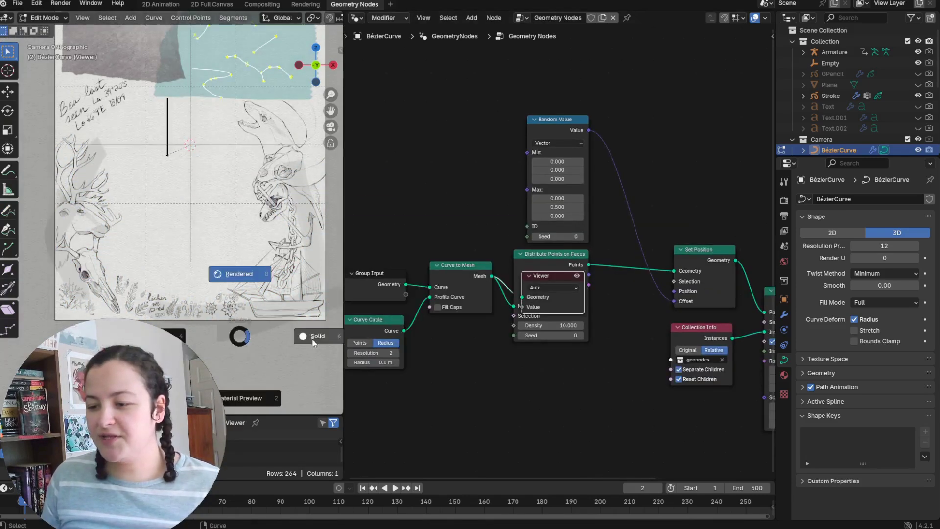
pyautogui.moveTo(296, 344); pyautogui.dragTo(218, 359, button='middle')
pyautogui.scroll(2, 219, 360)
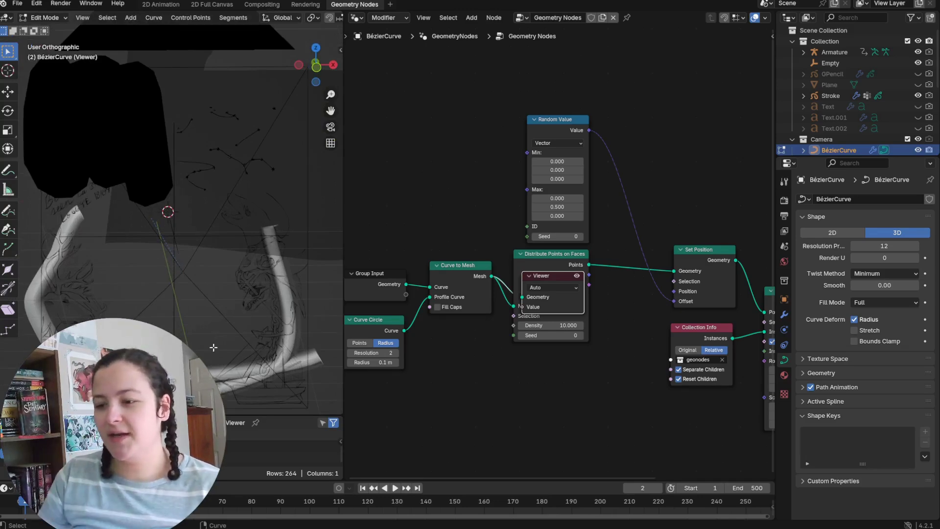
pyautogui.keyDown('shift'); pyautogui.moveTo(230, 412); pyautogui.dragTo(254, 313, button='middle'); pyautogui.keyUp('shift')
pyautogui.press('KP_0')
pyautogui.rightClick(566, 275)
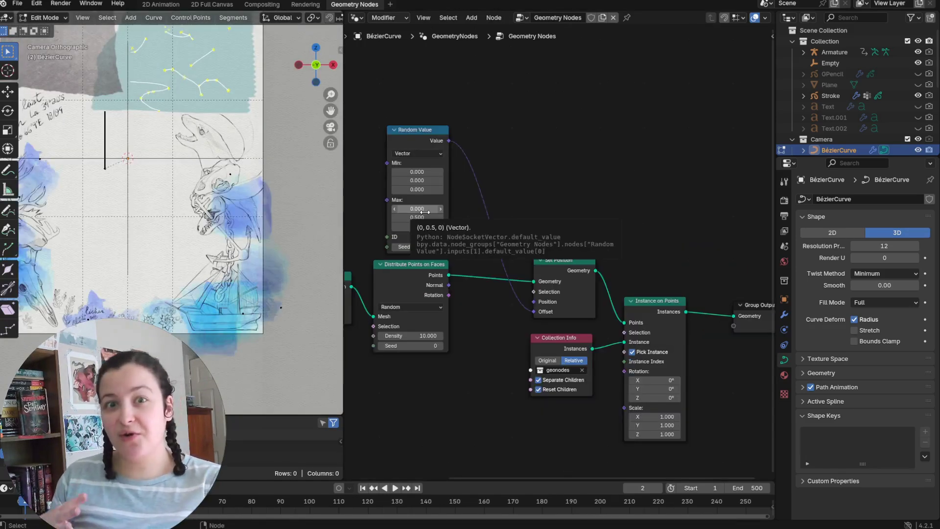
# - Reposition the Set Position and Random Value nodes and choose Vector as the Random Value's data type
pyautogui.scroll(1, 563, 252)
pyautogui.moveTo(565, 262); pyautogui.dragTo(529, 257)
pyautogui.moveTo(472, 261); pyautogui.dragTo(523, 255, button='middle')
pyautogui.moveTo(448, 261); pyautogui.dragTo(434, 265, button='middle')
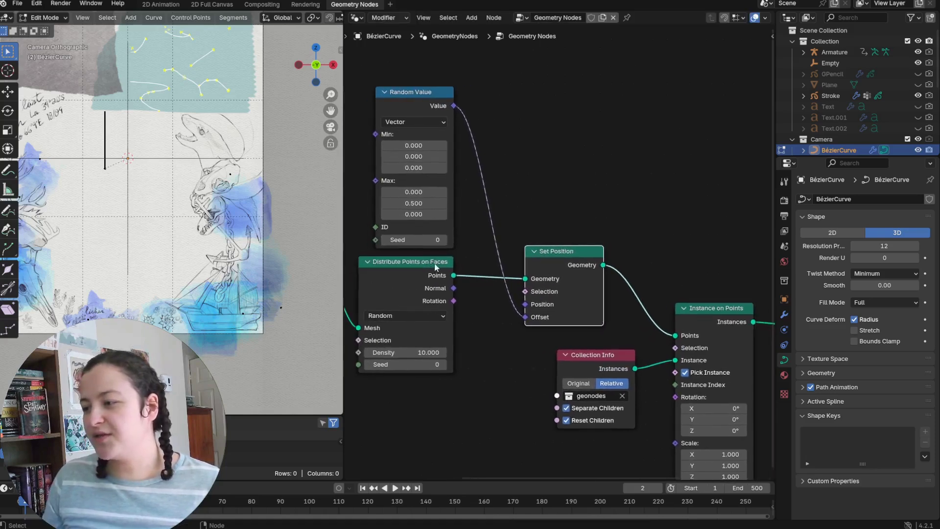
pyautogui.moveTo(702, 306); pyautogui.dragTo(707, 312, button='middle')
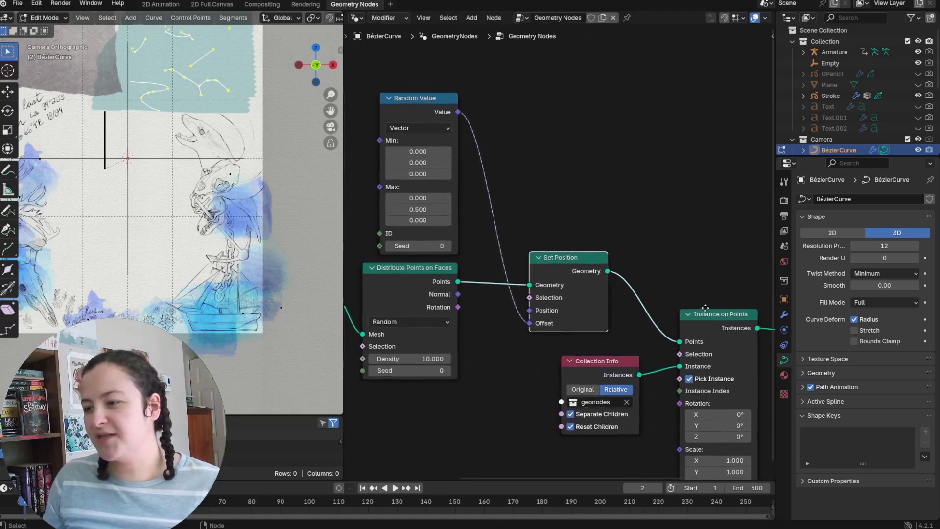
pyautogui.moveTo(422, 99)
pyautogui.mouseDown()
pyautogui.moveTo(470, 99)
pyautogui.moveTo(437, 99)
pyautogui.mouseUp()
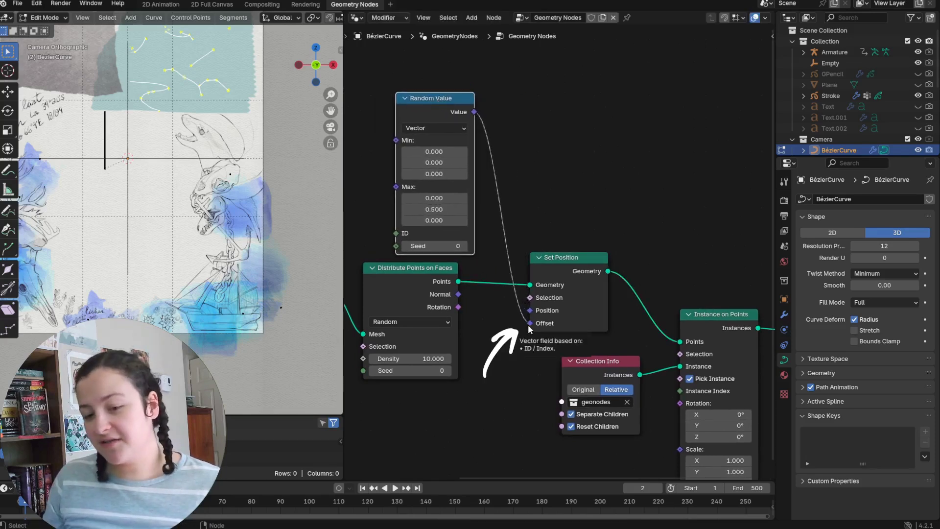
pyautogui.click(430, 128)
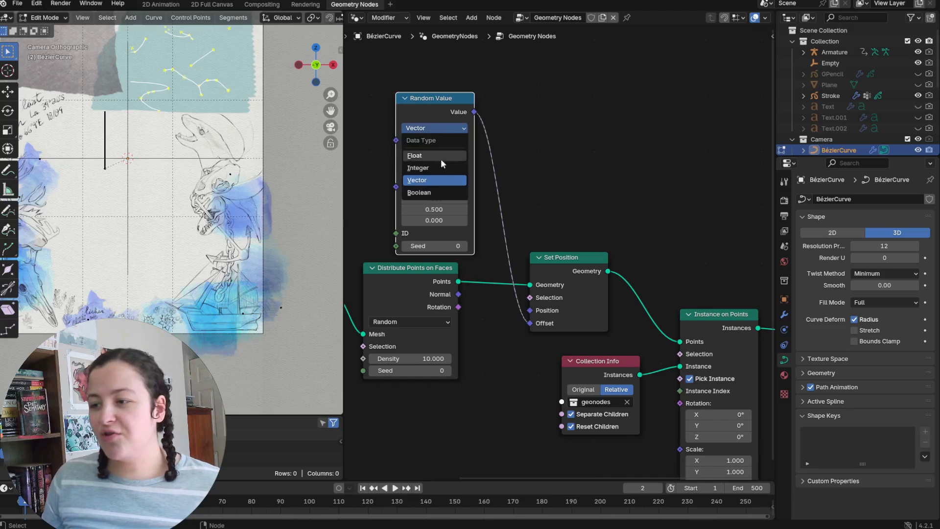
pyautogui.click(433, 186)
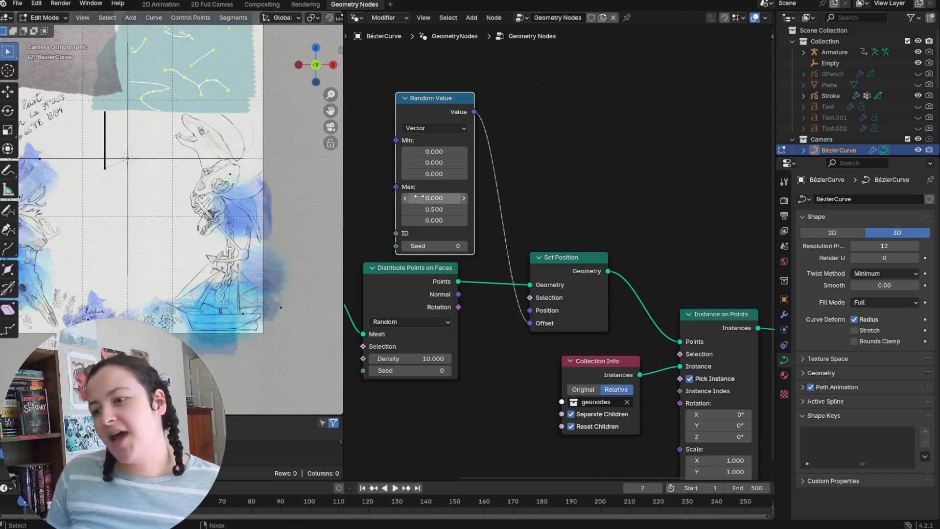
# - Try a Random Value Max X of 4.500 and test the Max Z, resetting both to 0
pyautogui.moveTo(426, 198)
pyautogui.mouseDown()
pyautogui.moveTo(395, 198)
pyautogui.moveTo(426, 198)
pyautogui.mouseUp()
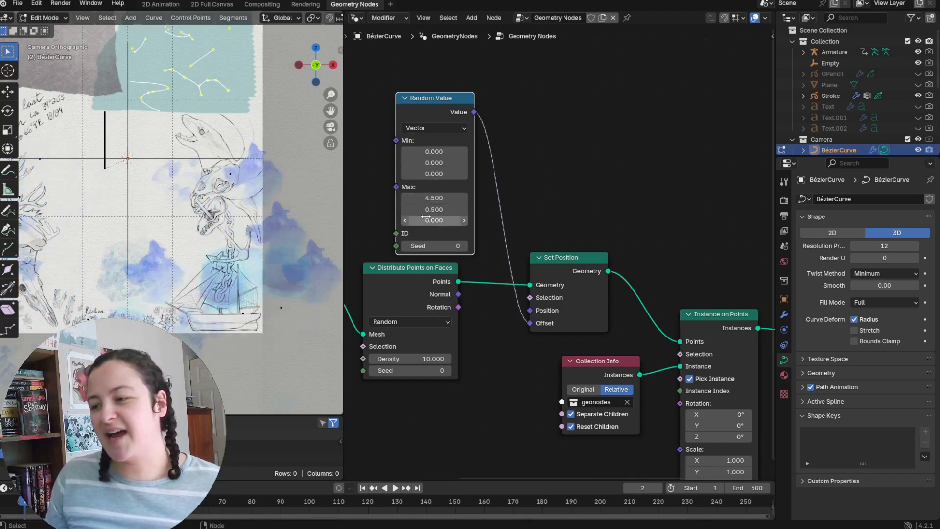
pyautogui.click(421, 198)
pyautogui.write('0')
pyautogui.press('Return')
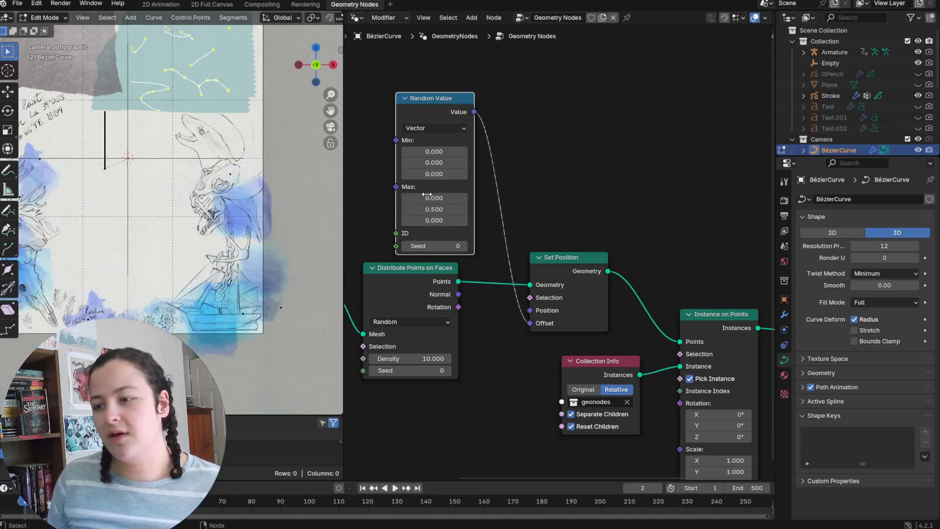
pyautogui.moveTo(448, 223); pyautogui.dragTo(421, 223)
pyautogui.click(448, 221)
pyautogui.write('0')
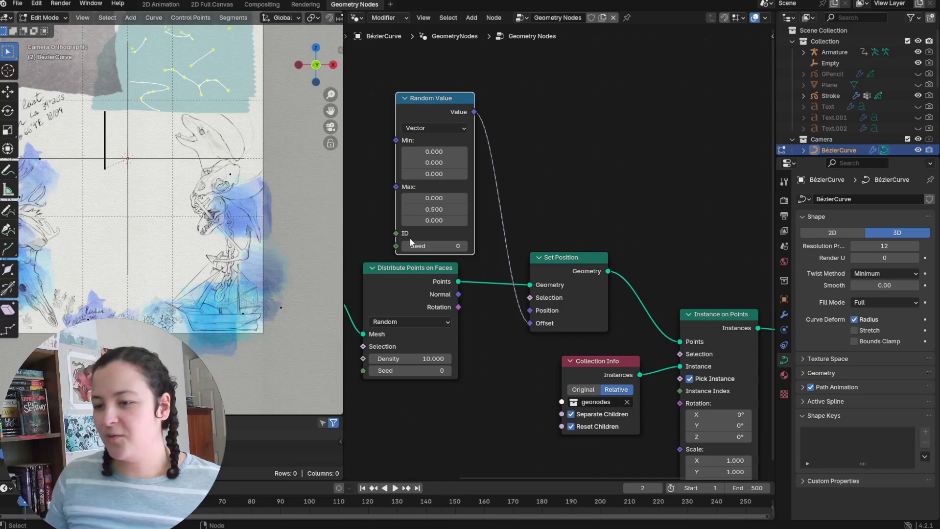
pyautogui.press('Return')
# - Set the Random Value's Max Y to 0.360
pyautogui.keyDown('shift'); pyautogui.moveTo(227, 212); pyautogui.dragTo(230, 209, button='middle'); pyautogui.keyUp('shift')
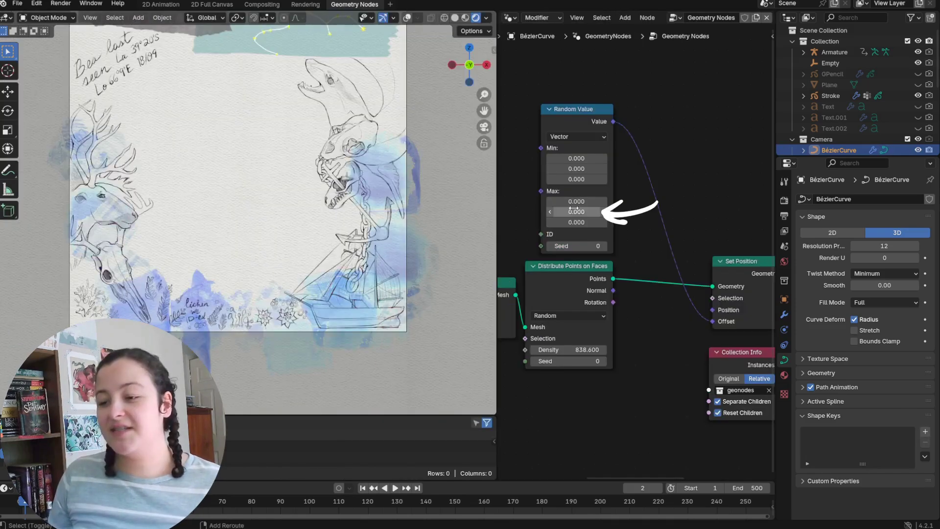
pyautogui.moveTo(576, 211); pyautogui.dragTo(572, 211)
pyautogui.moveTo(734, 263); pyautogui.dragTo(691, 257, button='middle')
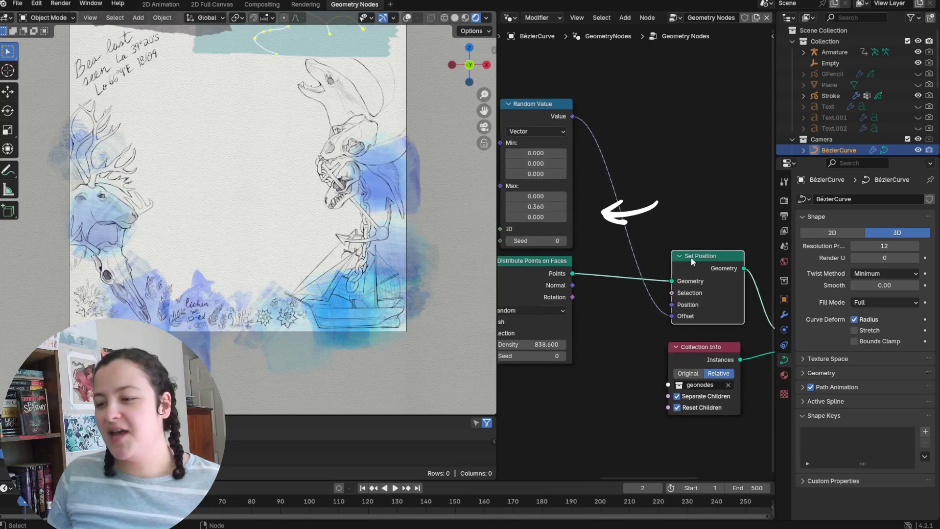
# - Mute and unmute the Set Position node repeatedly to compare the strokes with and without the random offset
pyautogui.click(691, 257)
pyautogui.press('m')
pyautogui.press('m')
pyautogui.press('m')
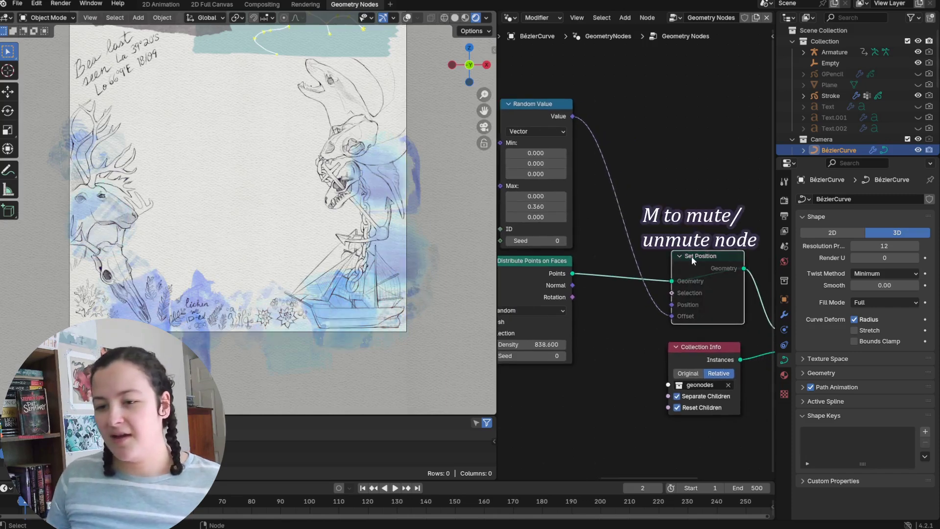
pyautogui.press('m')
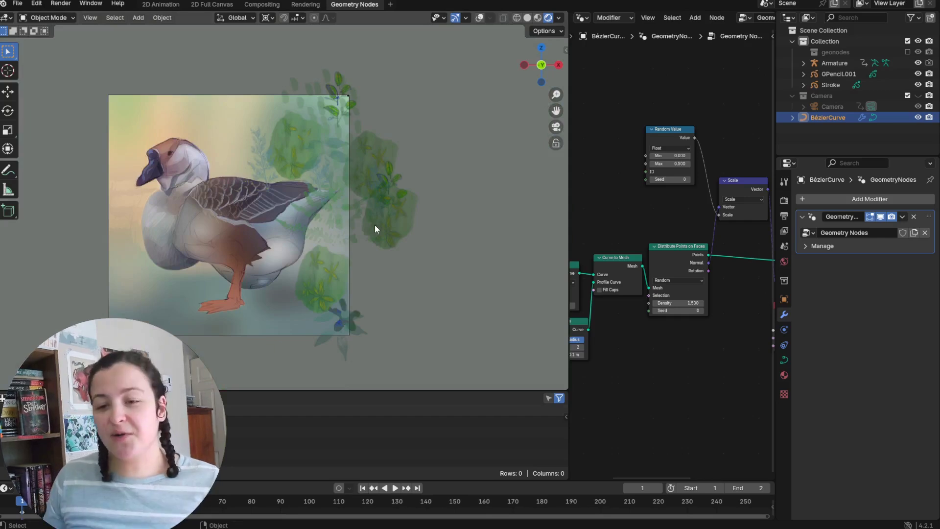
# - Examine the depth spacing between the leaf strokes and the goose painting from the side, and return to the camera view
pyautogui.moveTo(376, 222); pyautogui.dragTo(224, 218, button='middle')
pyautogui.scroll(-3, 366, 233)
pyautogui.scroll(-2, 314, 245)
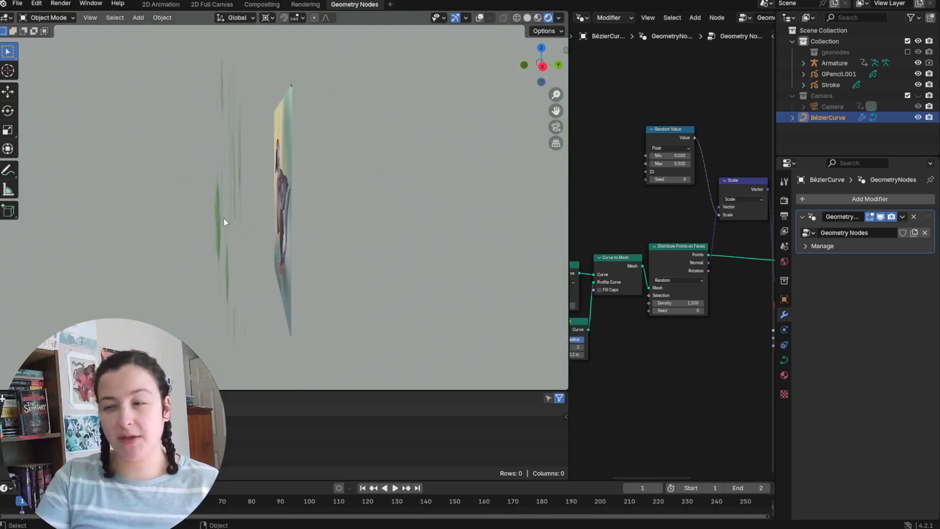
pyautogui.moveTo(232, 215); pyautogui.dragTo(246, 197, button='middle')
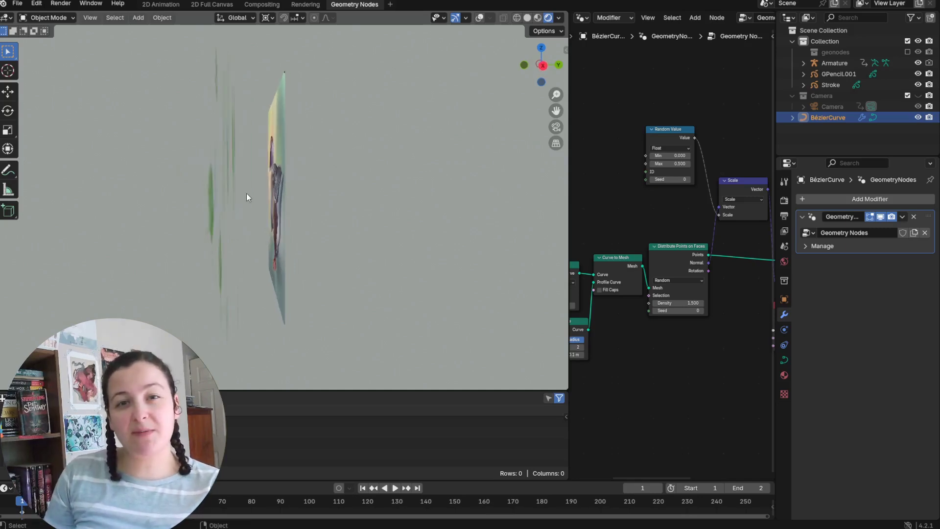
pyautogui.moveTo(247, 196); pyautogui.dragTo(370, 203, button='middle')
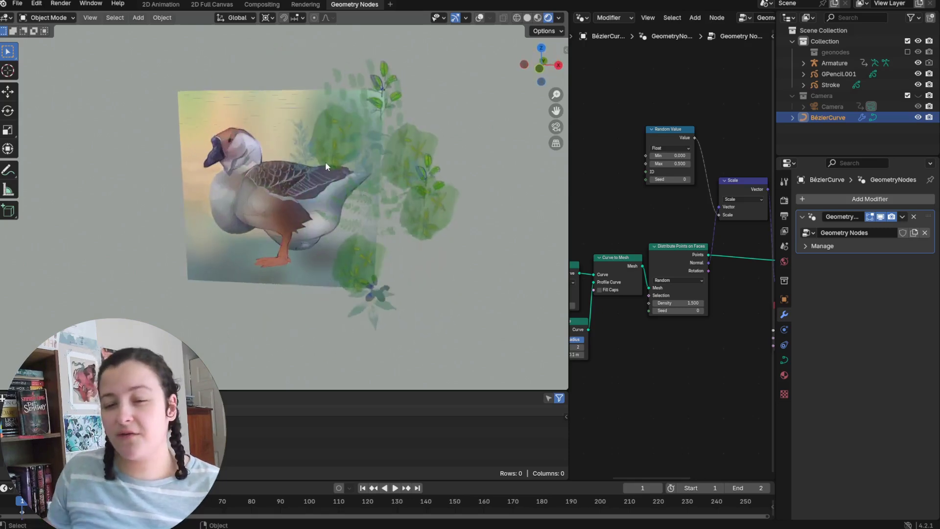
pyautogui.moveTo(325, 161)
pyautogui.mouseDown(button='middle')
pyautogui.moveTo(183, 189)
pyautogui.moveTo(337, 171)
pyautogui.mouseUp(button='middle')
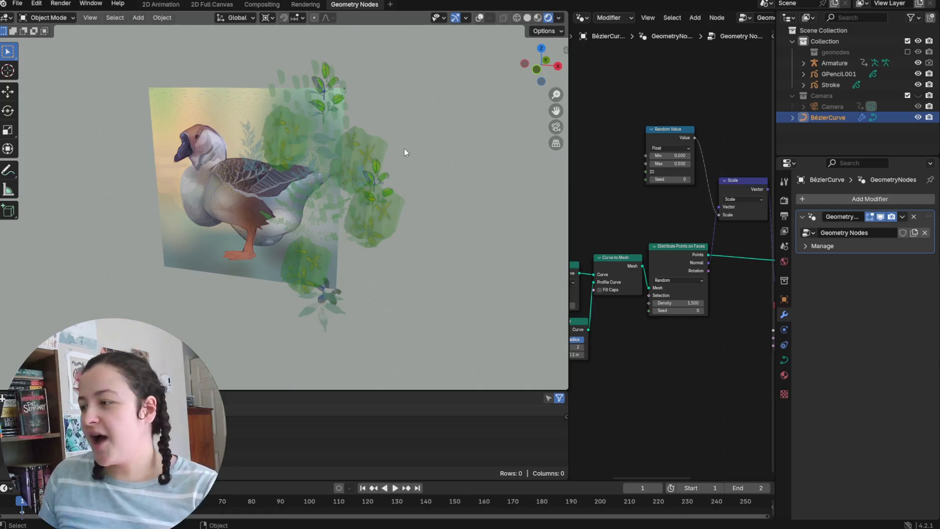
pyautogui.moveTo(404, 152); pyautogui.dragTo(340, 189, button='middle')
pyautogui.press('KP_0')
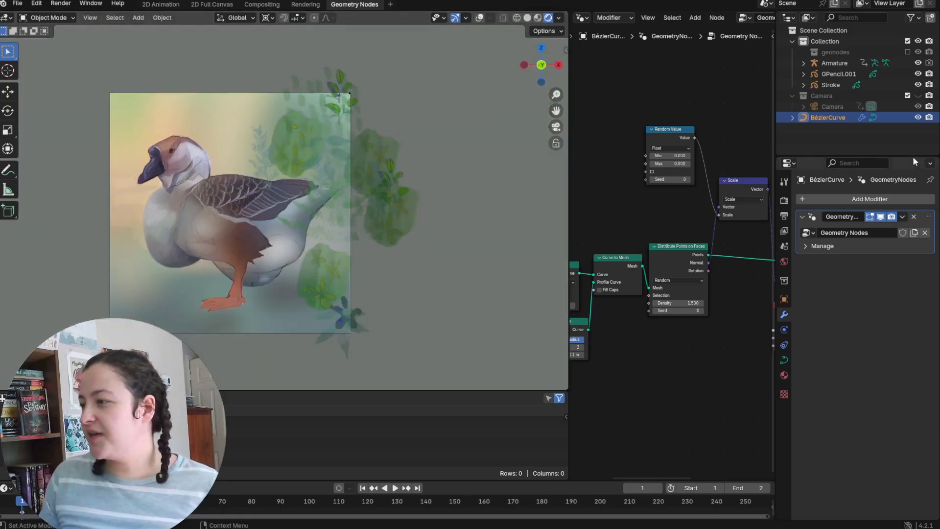
# - Select the Camera and check its lens type options, keeping Orthographic
pyautogui.click(871, 107)
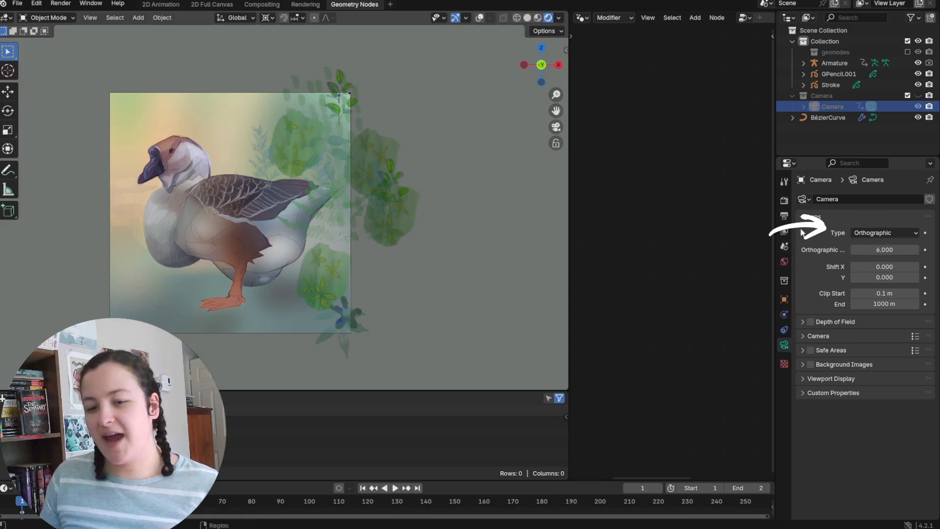
pyautogui.click(875, 234)
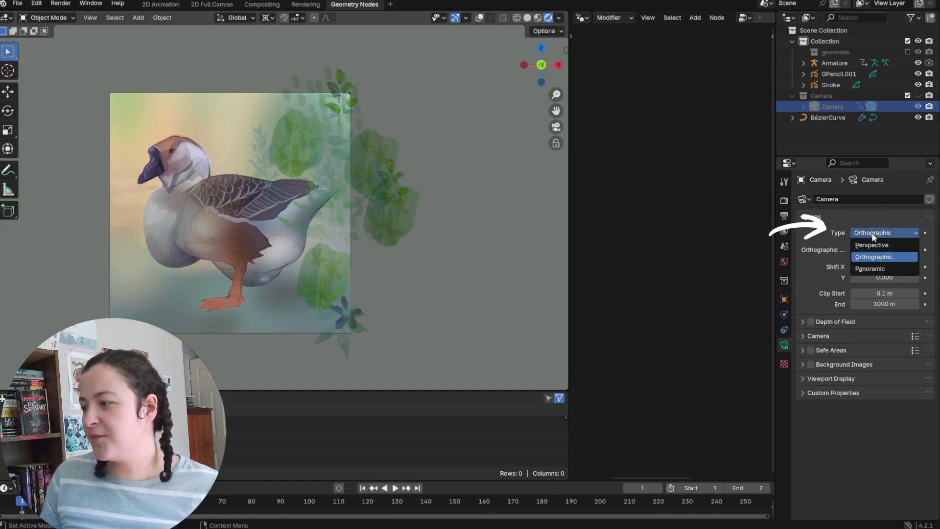
pyautogui.click(875, 235)
# - Select the leaf-stroke BézierCurve and try moving it forward and backward along the Y axis, seen from an angle
pyautogui.click(393, 277)
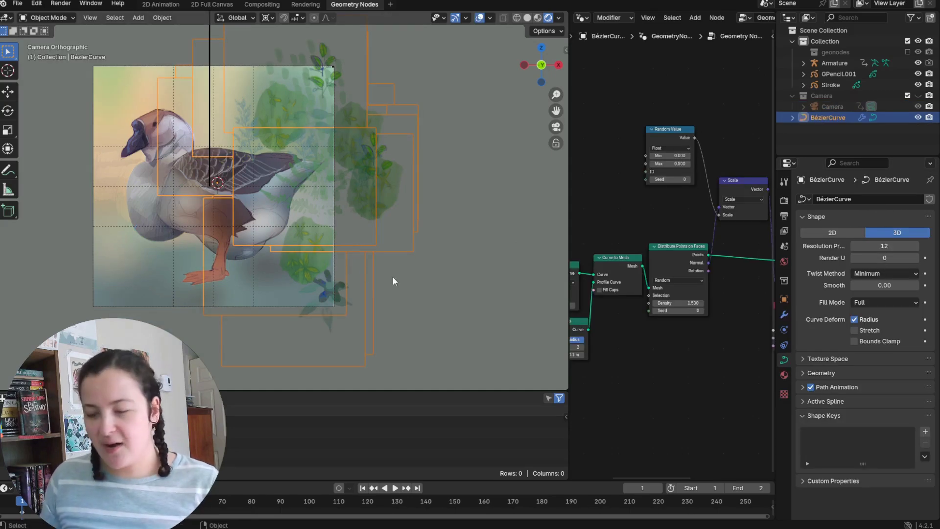
pyautogui.press('g')
pyautogui.press('y')
pyautogui.rightClick(421, 218)
pyautogui.moveTo(412, 228); pyautogui.dragTo(358, 259, button='middle')
pyautogui.scroll(-4, 359, 259)
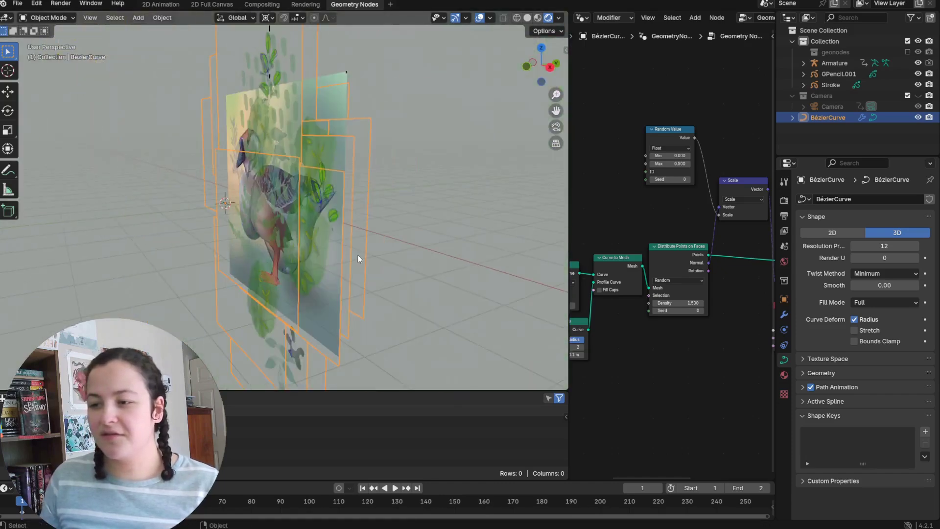
pyautogui.press('g')
pyautogui.press('y')
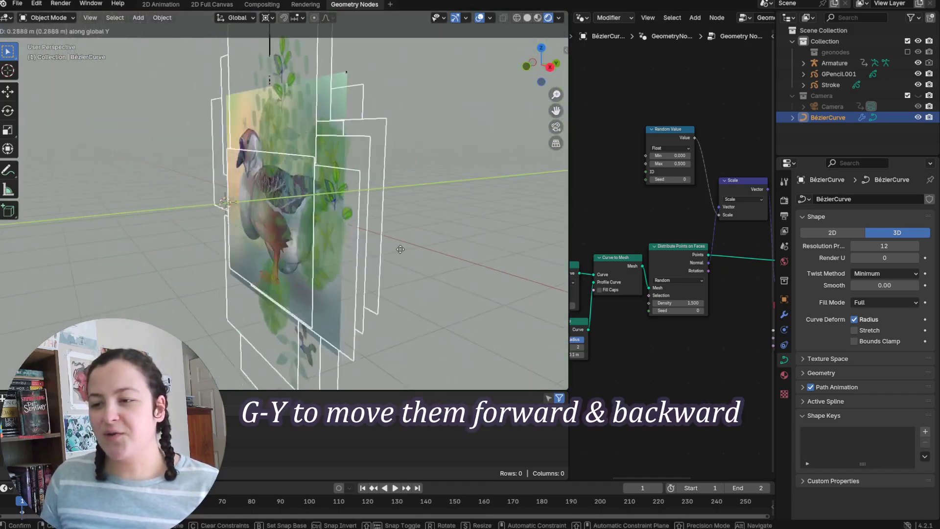
pyautogui.click(220, 267)
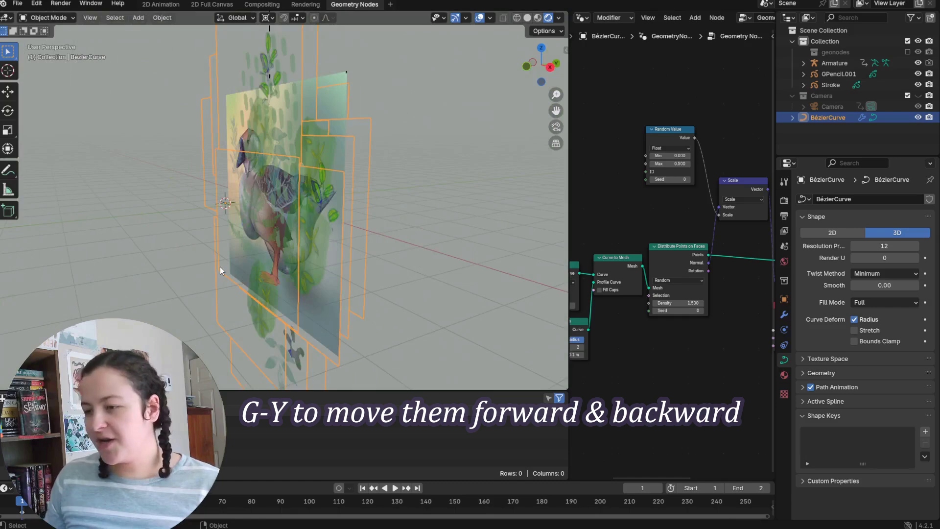
# - Return to the camera view and try moving the leaf strokes along Y to about -11.5 m past the goose painting
pyautogui.press('KP_0')
pyautogui.moveTo(362, 275)
pyautogui.keyDown('shift'); pyautogui.mouseDown(button='middle')
pyautogui.moveTo(360, 290)
pyautogui.moveTo(352, 287)
pyautogui.mouseUp(button='middle'); pyautogui.keyUp('shift')
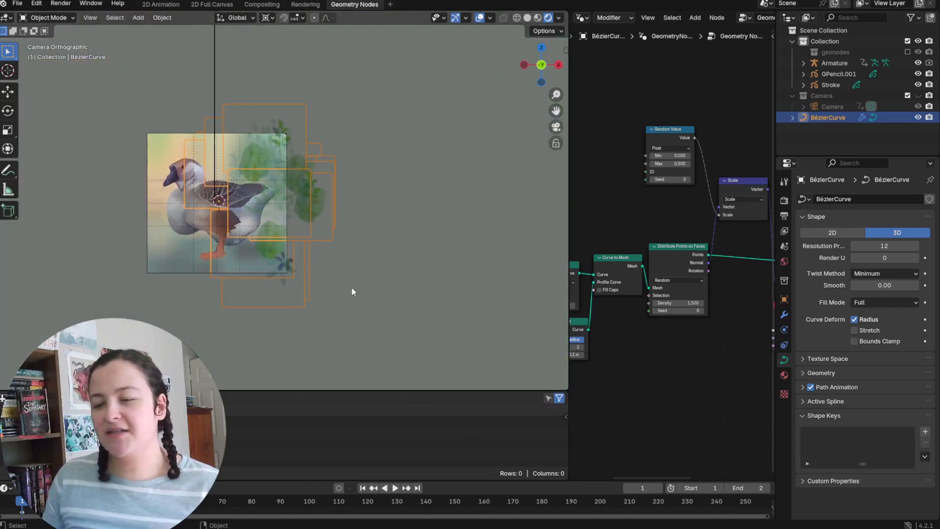
pyautogui.press('g')
pyautogui.press('y')
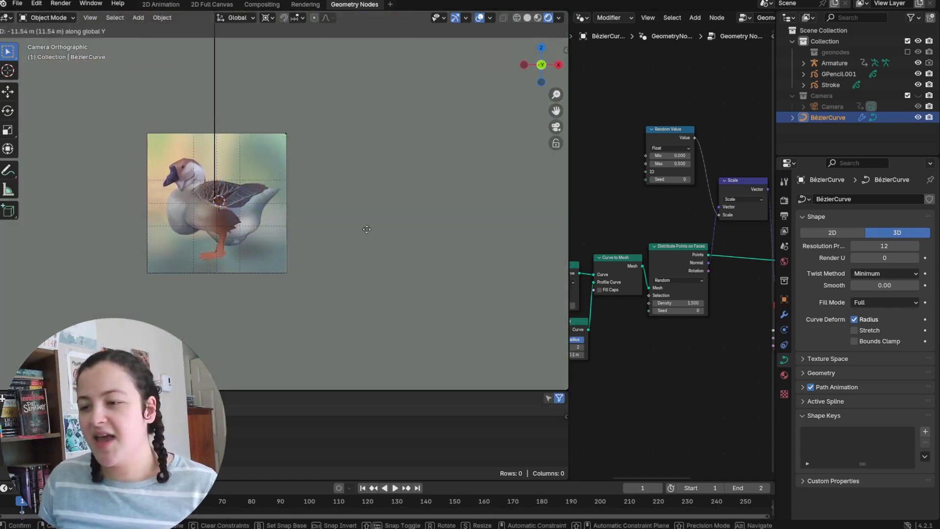
pyautogui.rightClick(382, 186)
# - Try shifting the leaf strokes along Y again in a closer camera view to compare them behind and in front of the goose
pyautogui.press('g')
pyautogui.press('y')
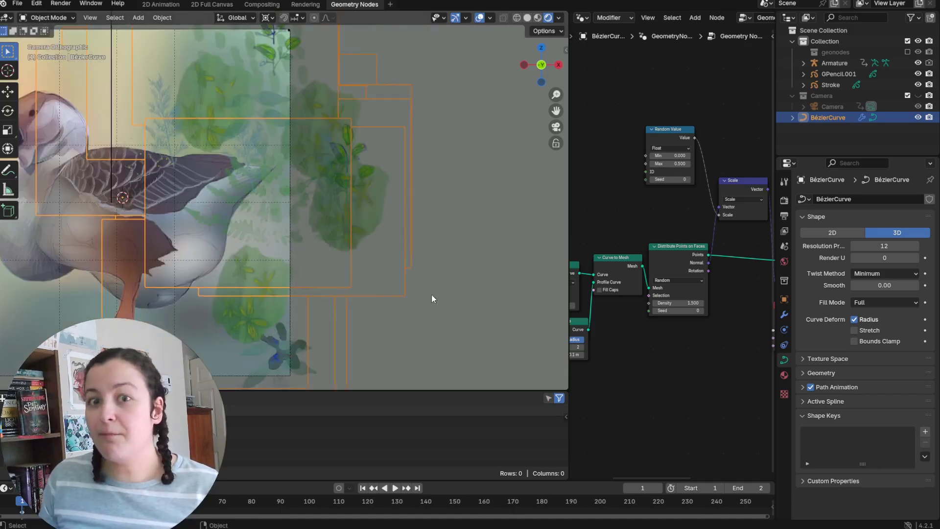
pyautogui.press('g')
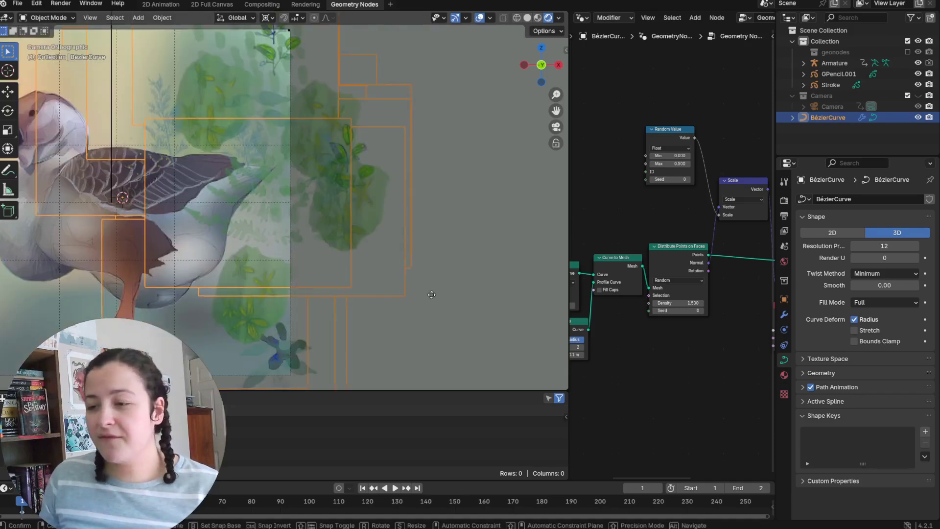
pyautogui.press('y')
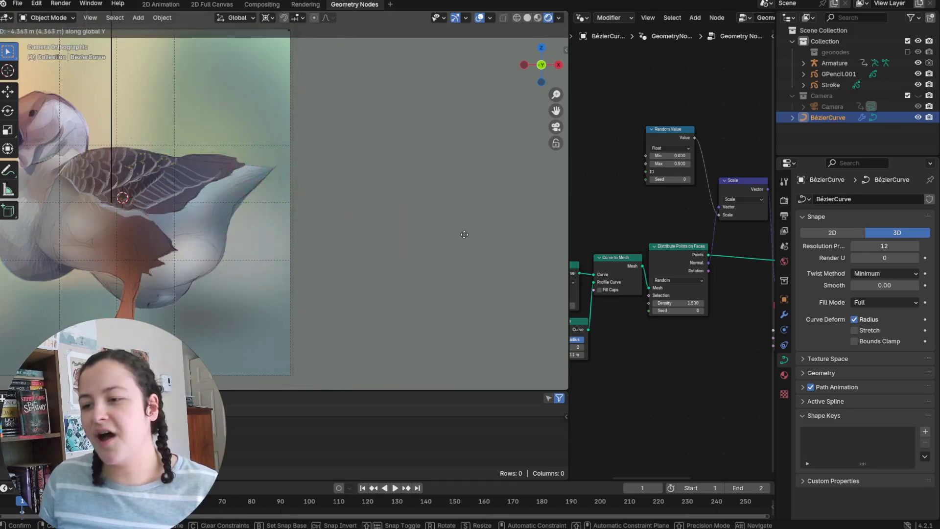
pyautogui.click(467, 231)
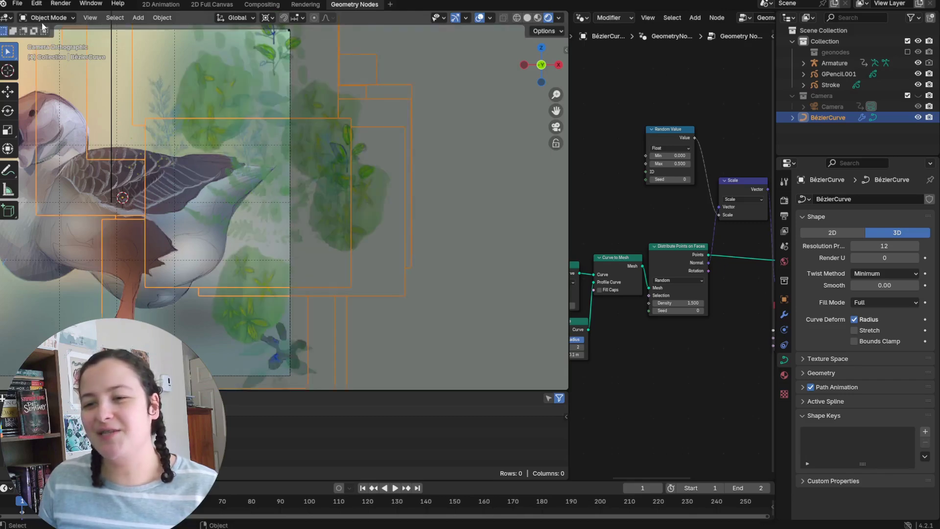
# - Open the sailing ship and anchor illustration file
pyautogui.click(19, 5)
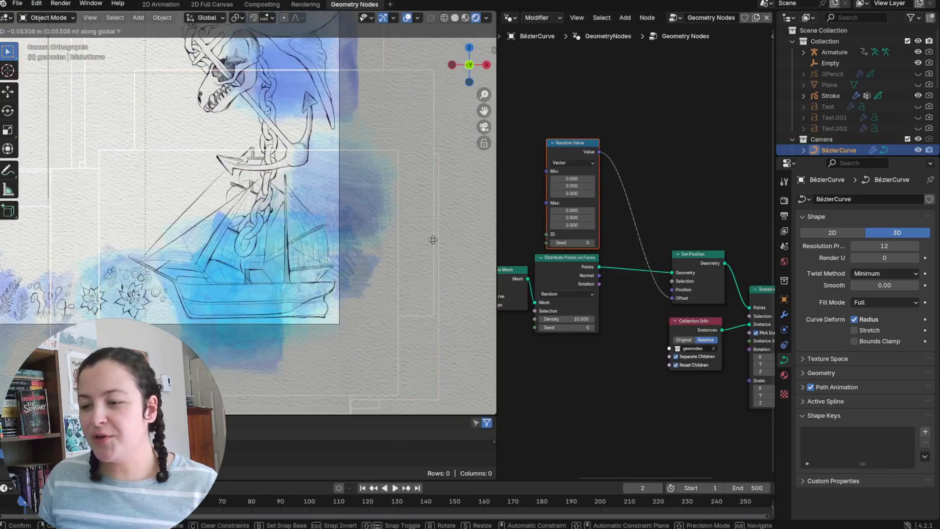